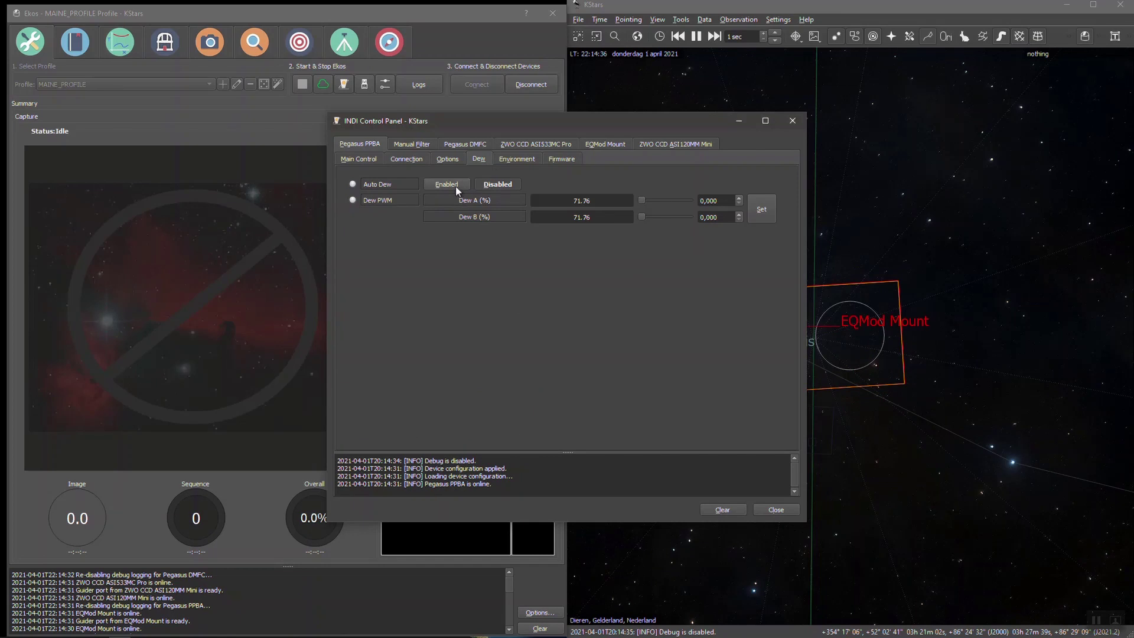
# - Review the INDI driver pages for the filter, focuser, both ZWO cameras and EQMod mount, and minimize the control panel
pyautogui.click(422, 143)
pyautogui.click(453, 143)
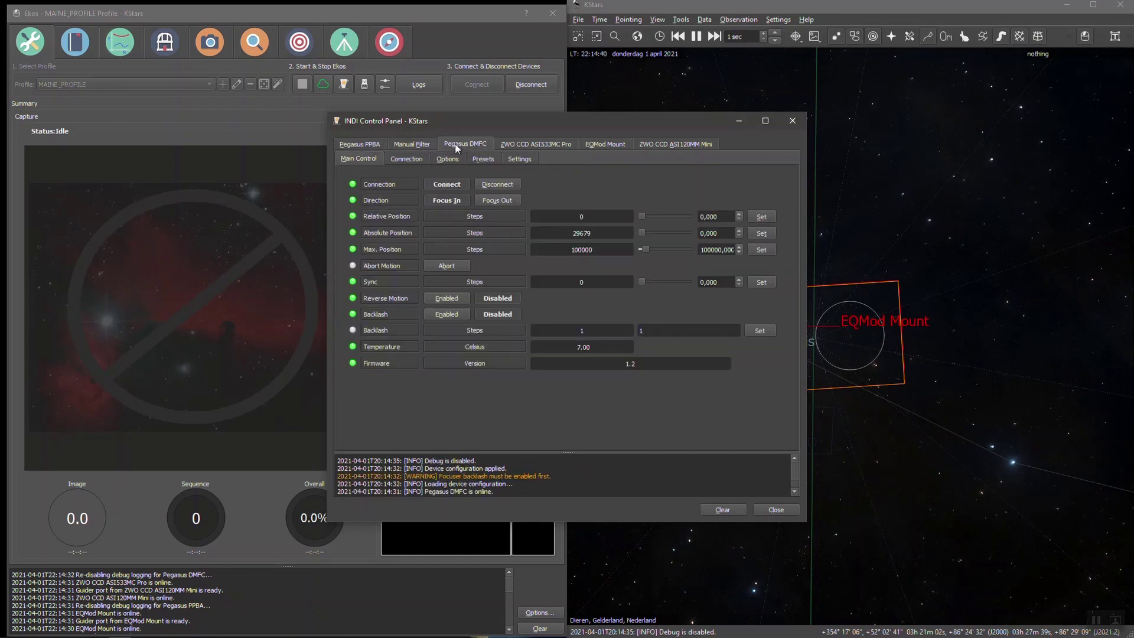
pyautogui.click(510, 145)
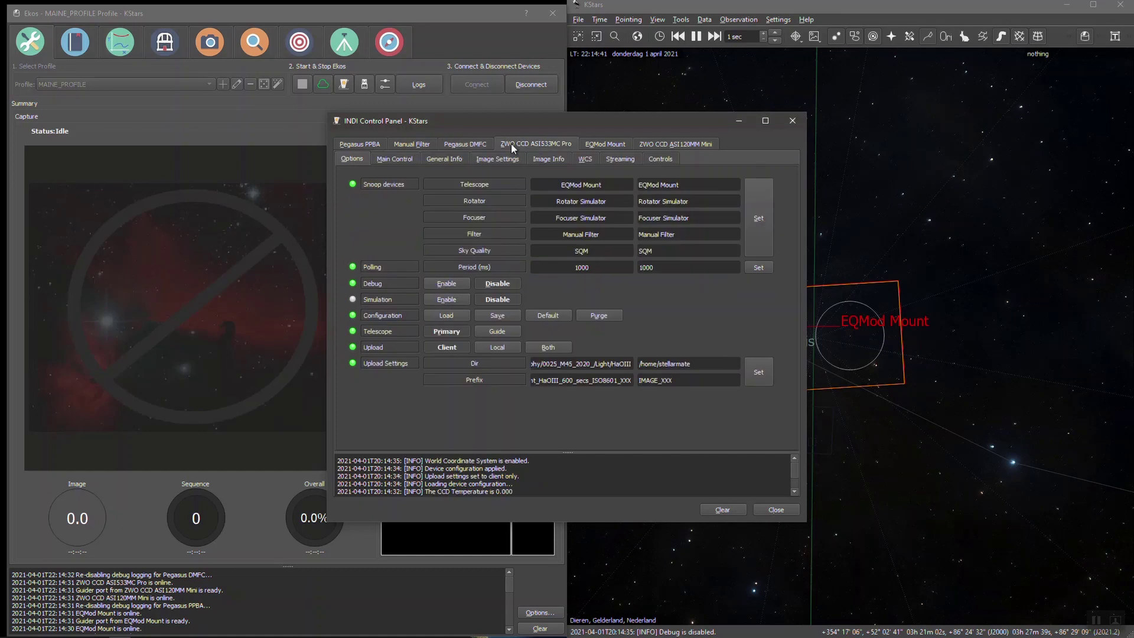
pyautogui.click(589, 146)
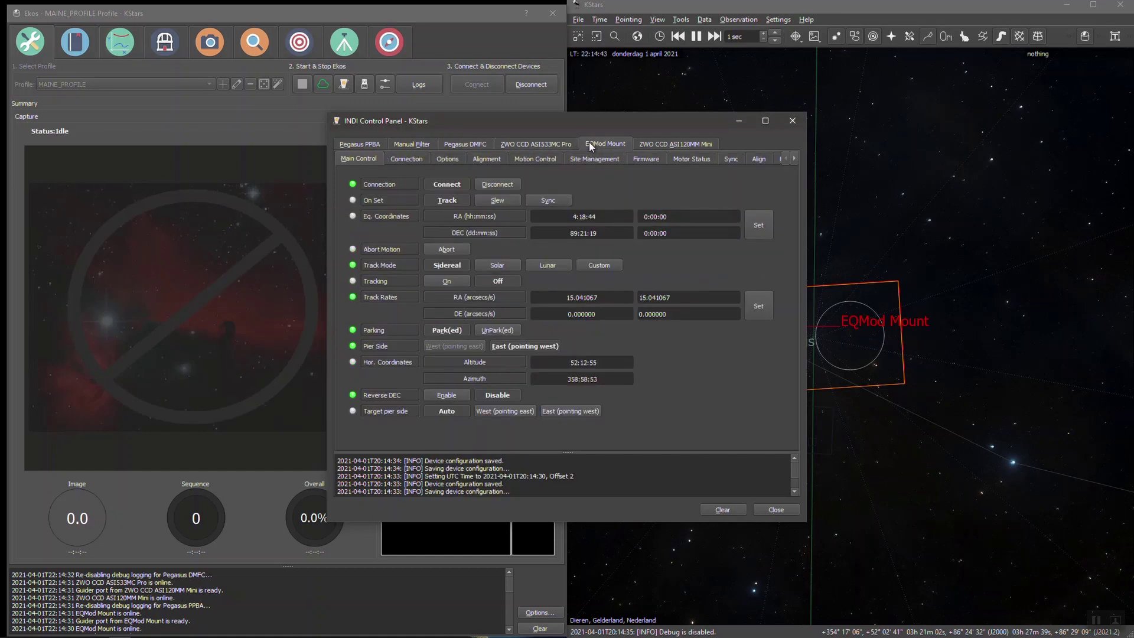
pyautogui.click(681, 144)
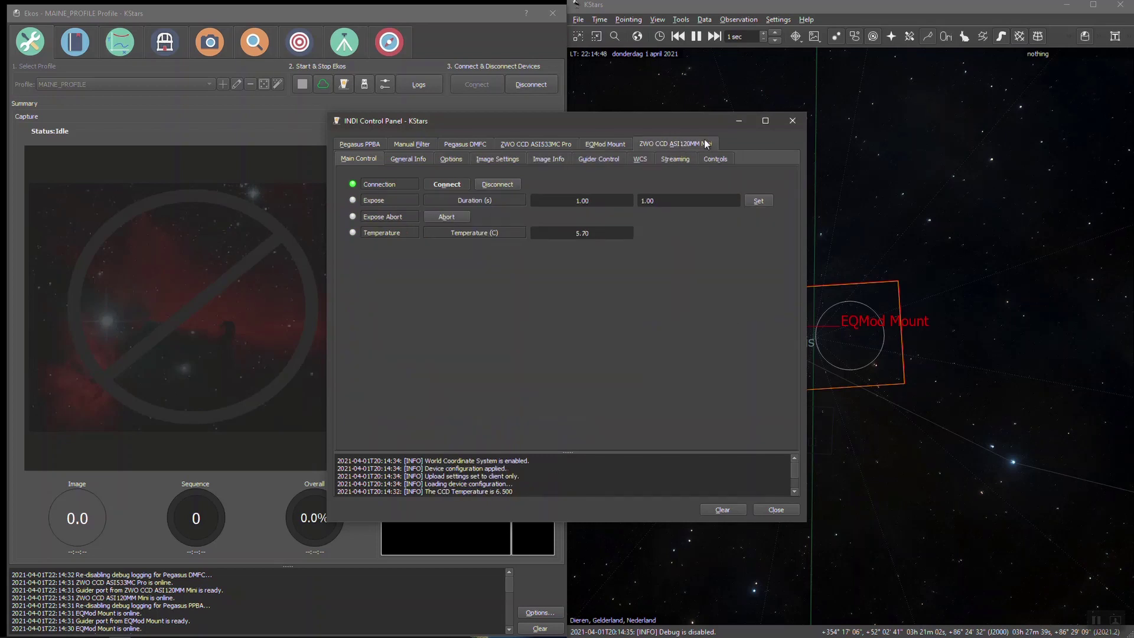
pyautogui.click(739, 121)
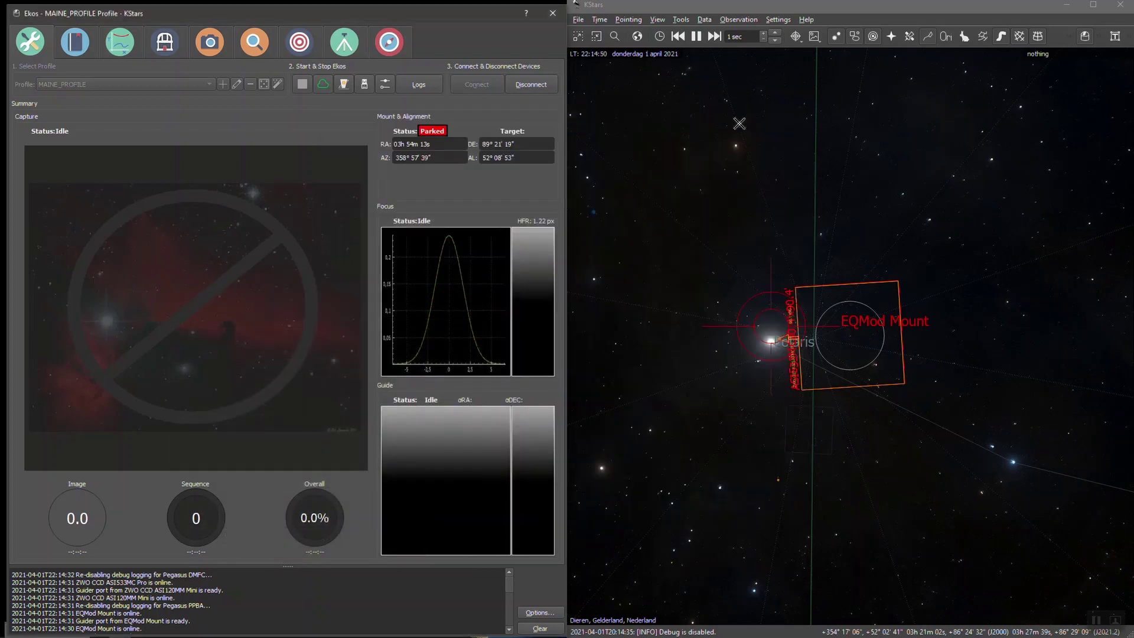
# - Open the Ekos mount module and unpark the EQMod mount
pyautogui.click(348, 42)
pyautogui.click(533, 168)
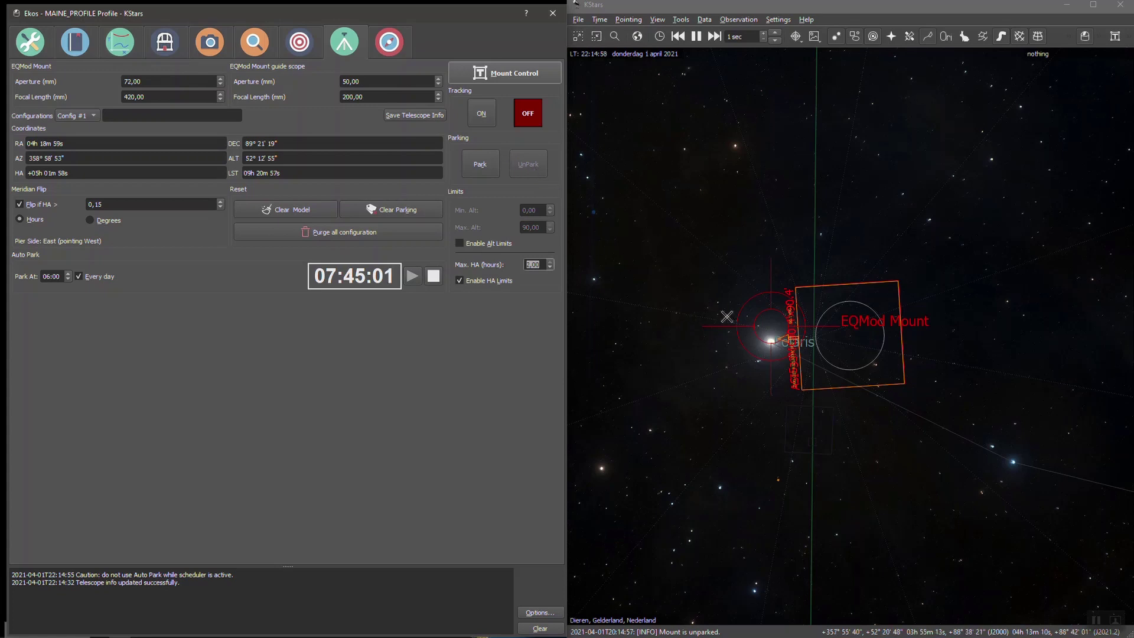
# - Locate the star Castor on the sky map, slew the EQMod mount to it and set it as the parking position
pyautogui.scroll(-3, 797, 375)
pyautogui.scroll(-5, 835, 387)
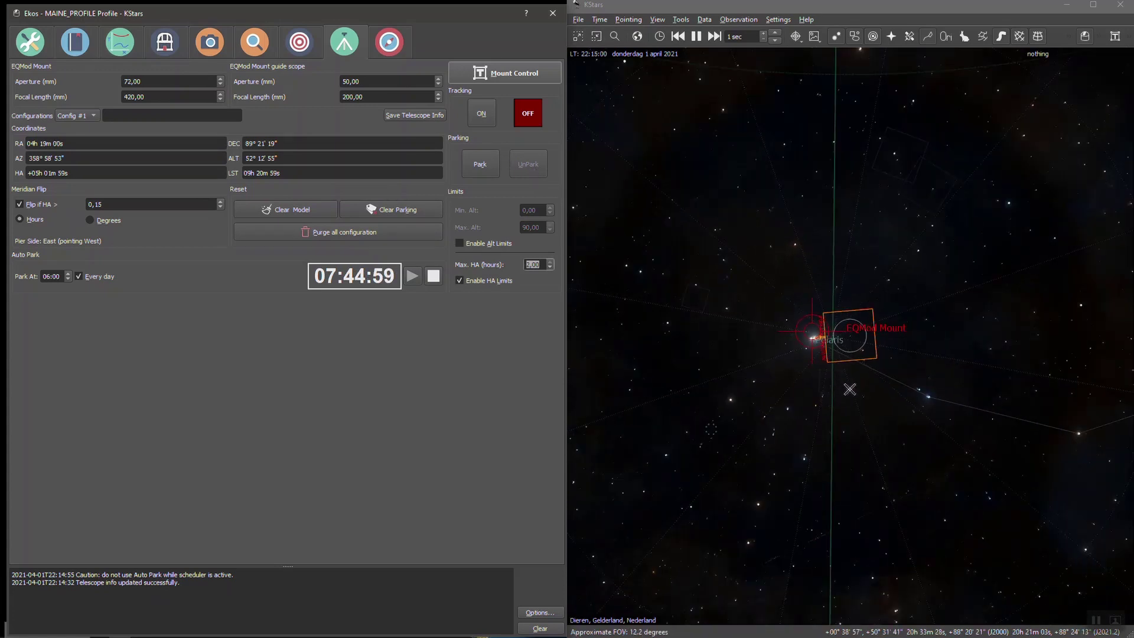
pyautogui.scroll(-3, 867, 397)
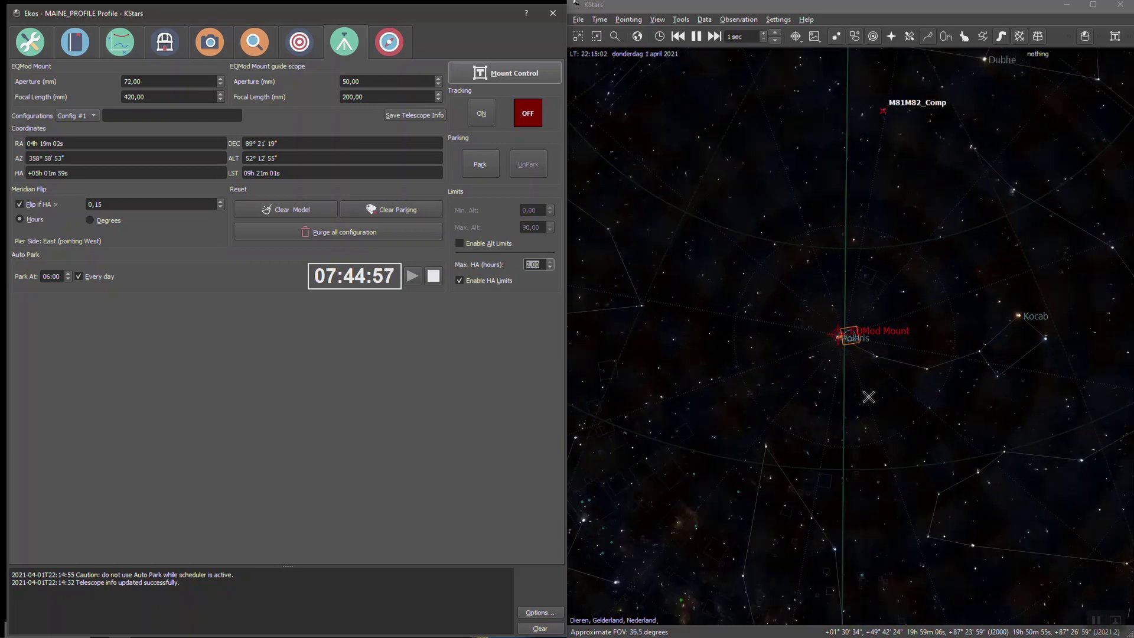
pyautogui.scroll(-2, 868, 397)
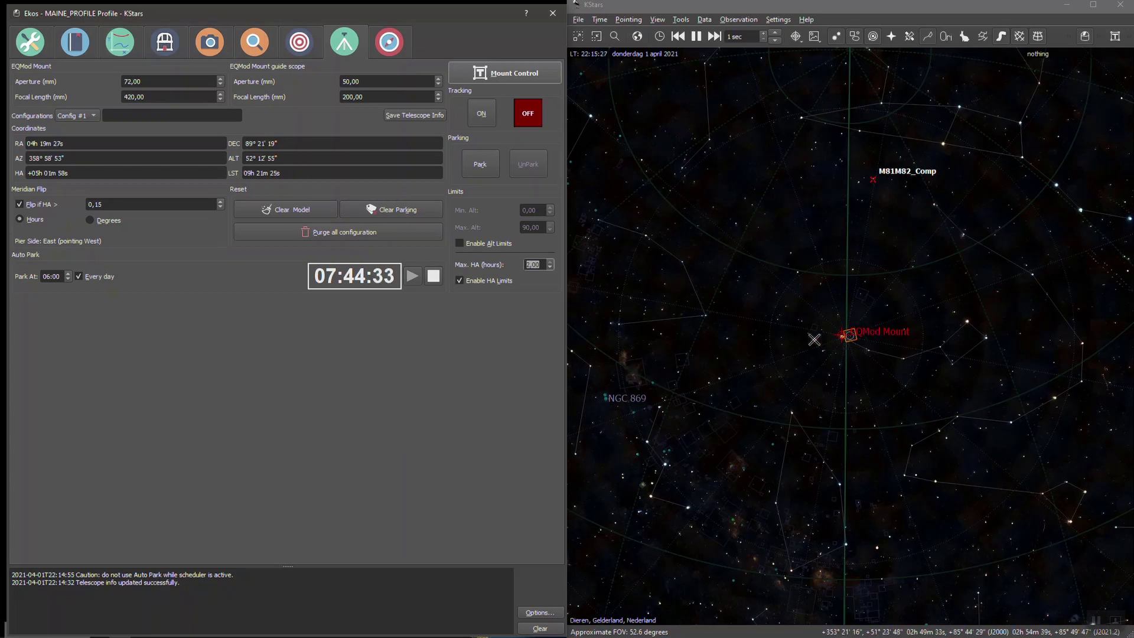
pyautogui.scroll(-2, 814, 341)
pyautogui.scroll(-1, 815, 339)
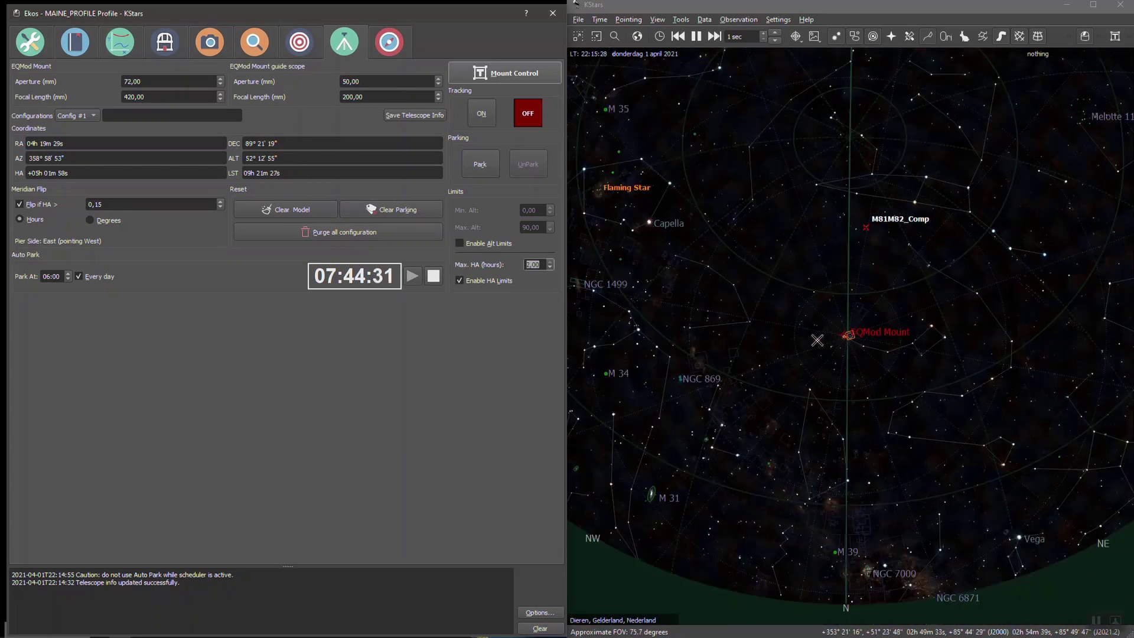
pyautogui.scroll(-1, 809, 332)
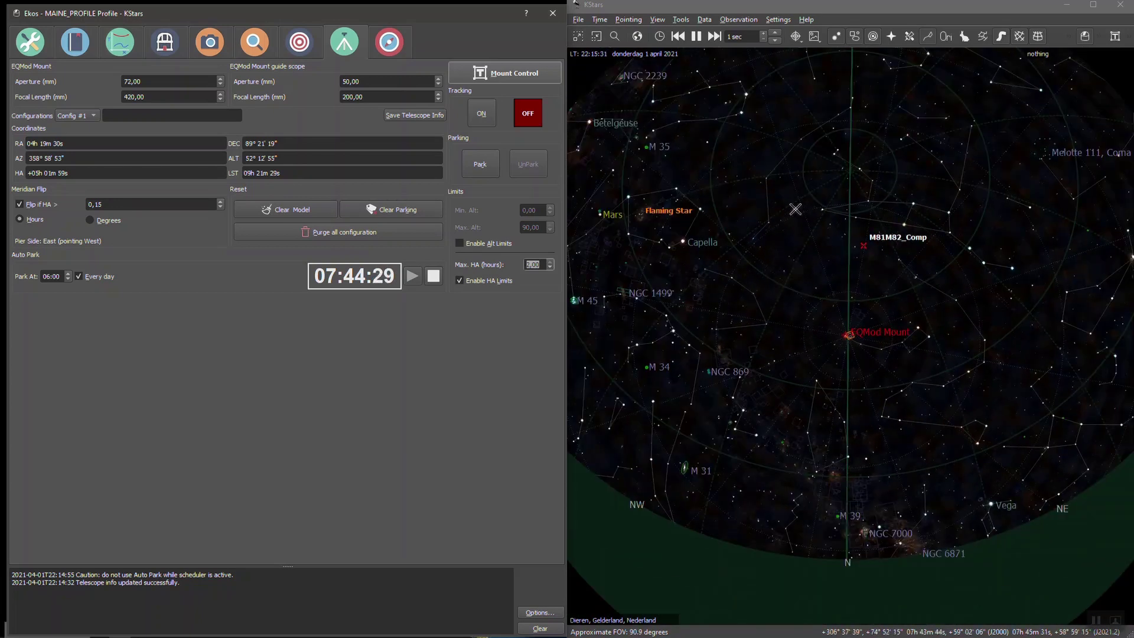
pyautogui.click(812, 144)
pyautogui.moveTo(812, 143); pyautogui.dragTo(829, 256)
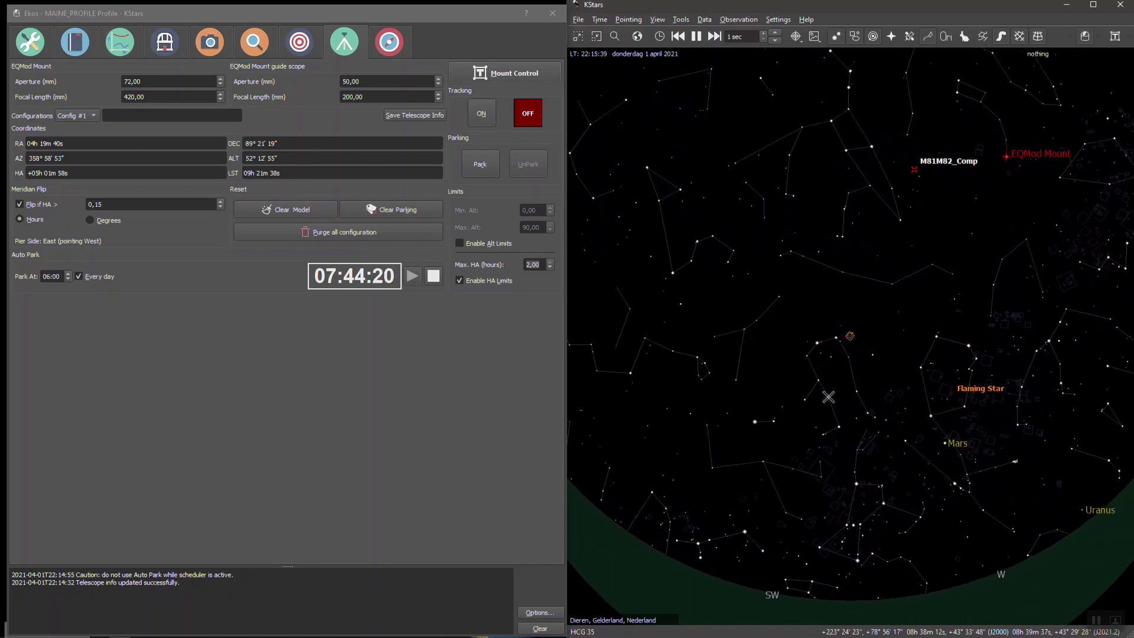
pyautogui.scroll(2, 854, 399)
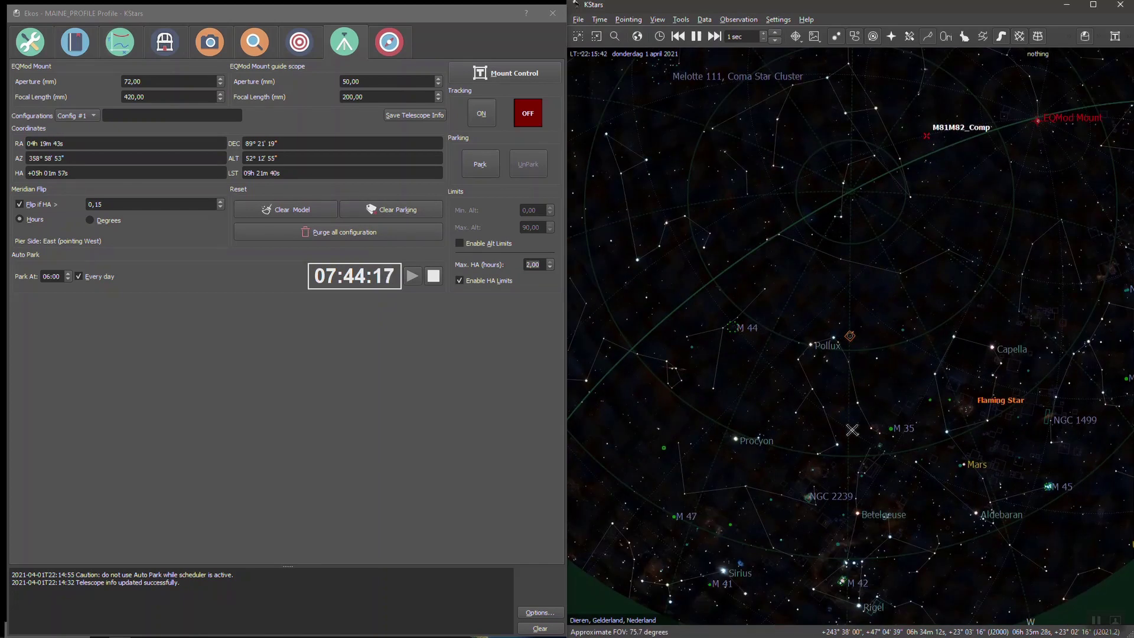
pyautogui.scroll(4, 853, 431)
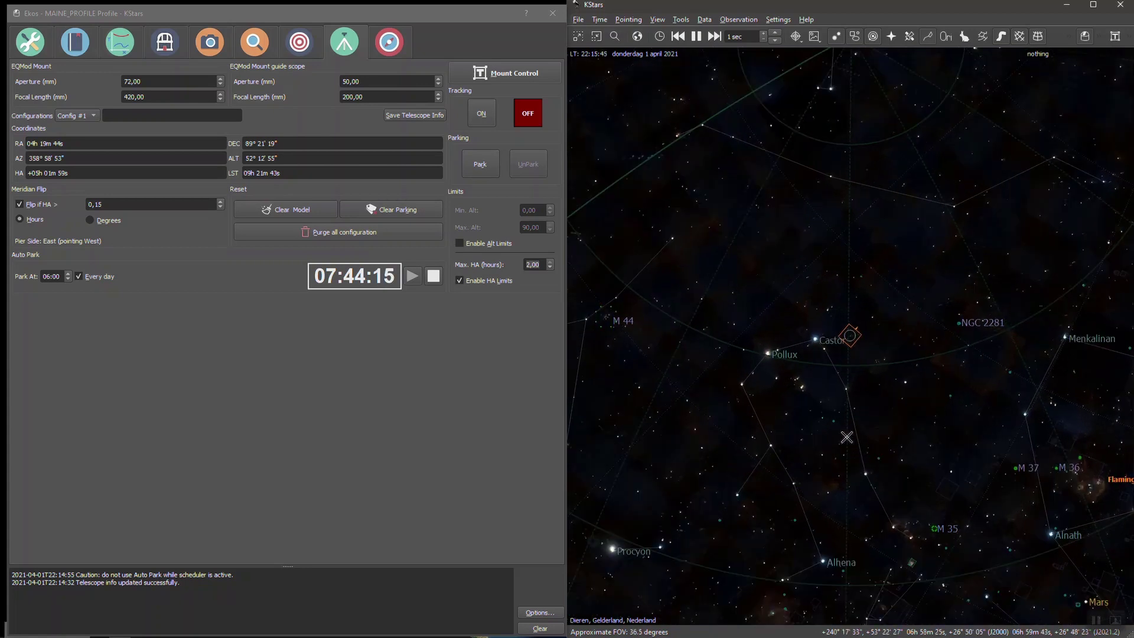
pyautogui.rightClick(815, 339)
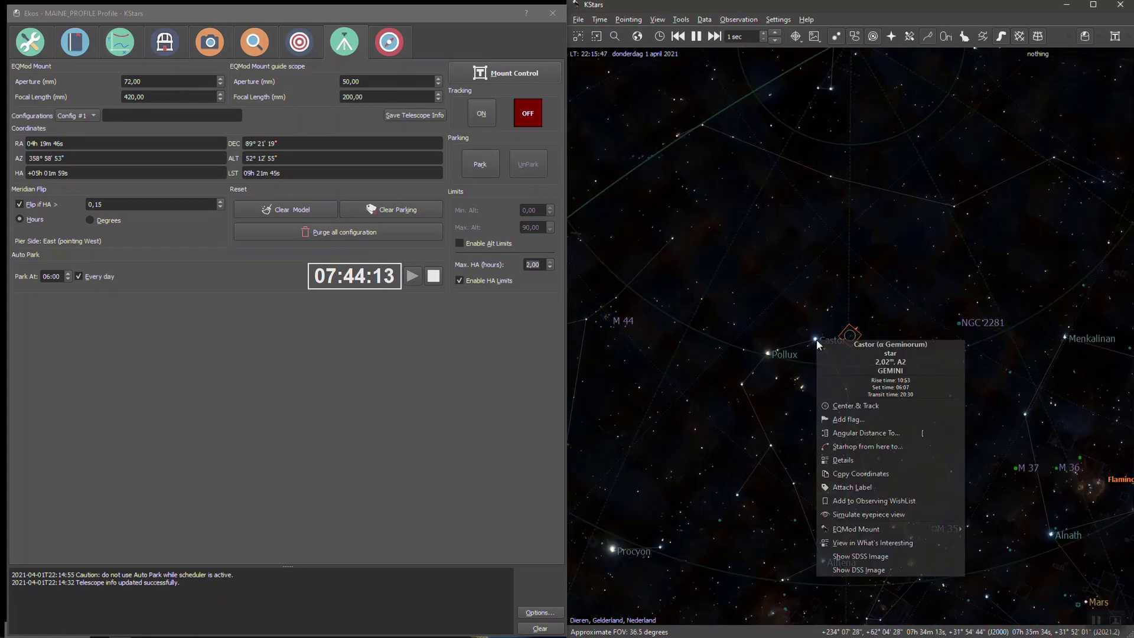
pyautogui.moveTo(868, 530)
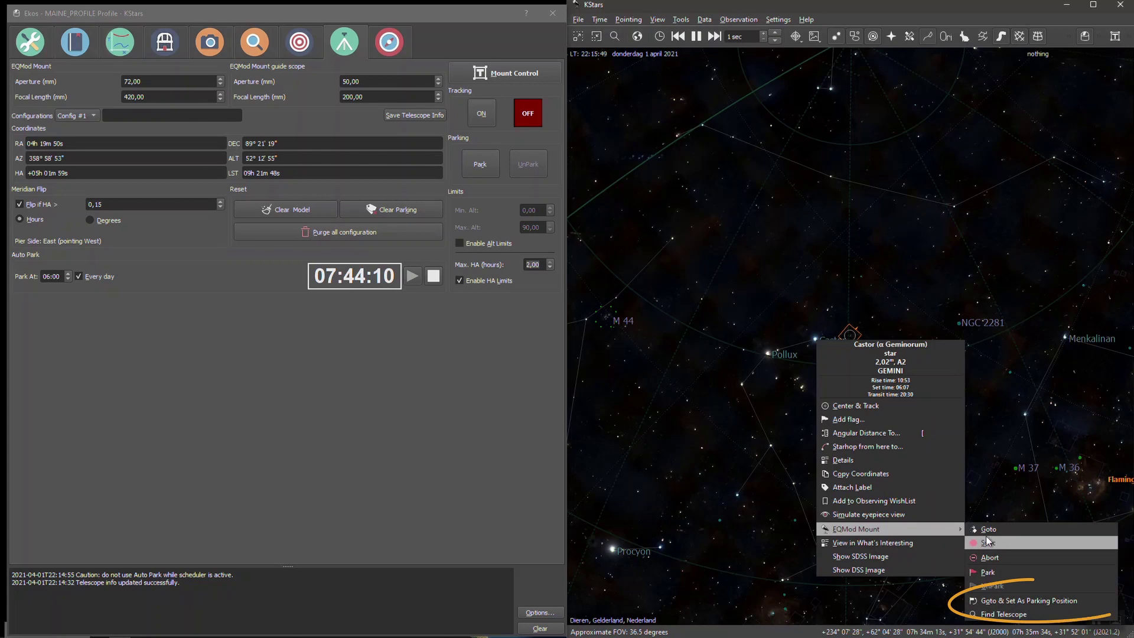
pyautogui.click(1002, 601)
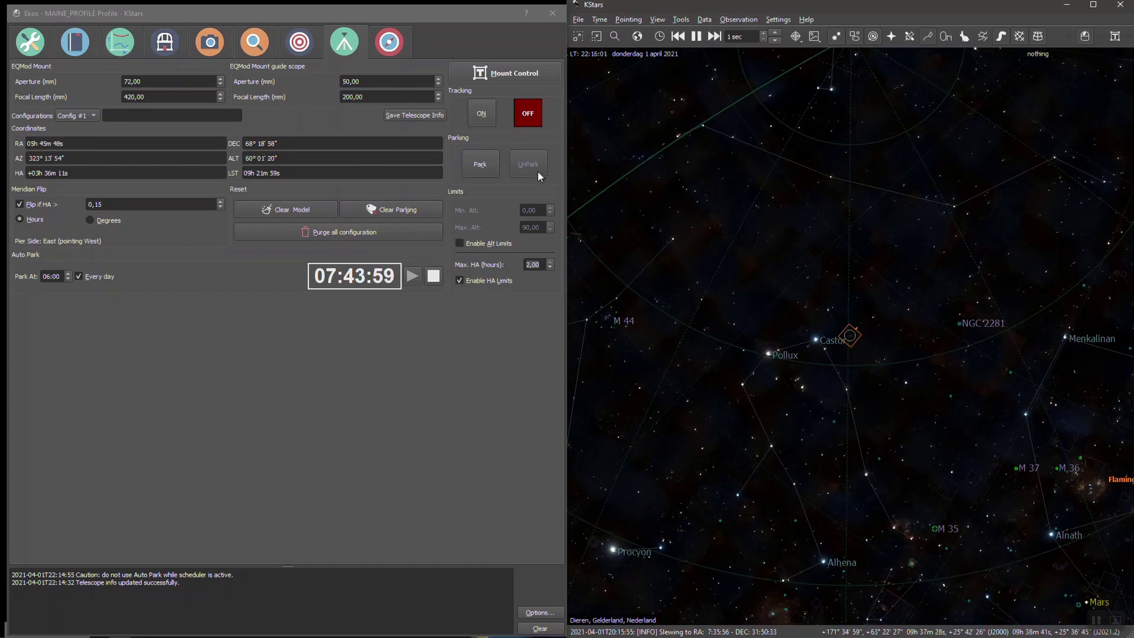
# - Open the Polar Alignment assistant in the alignment module and enlarge the image preview area above it
pyautogui.click(317, 47)
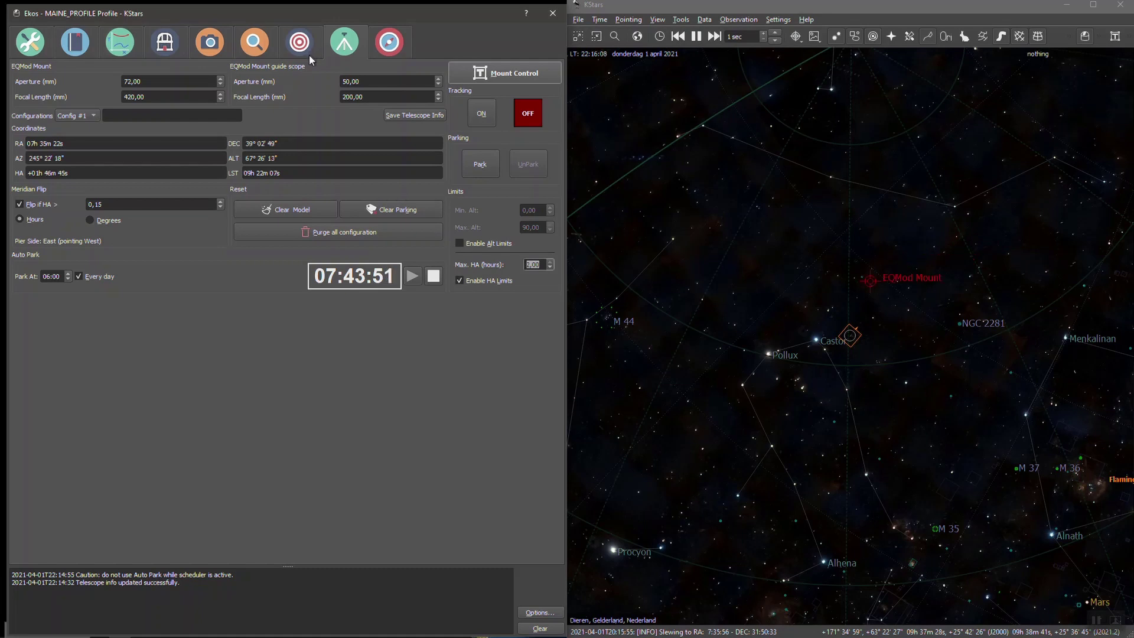
pyautogui.click(309, 55)
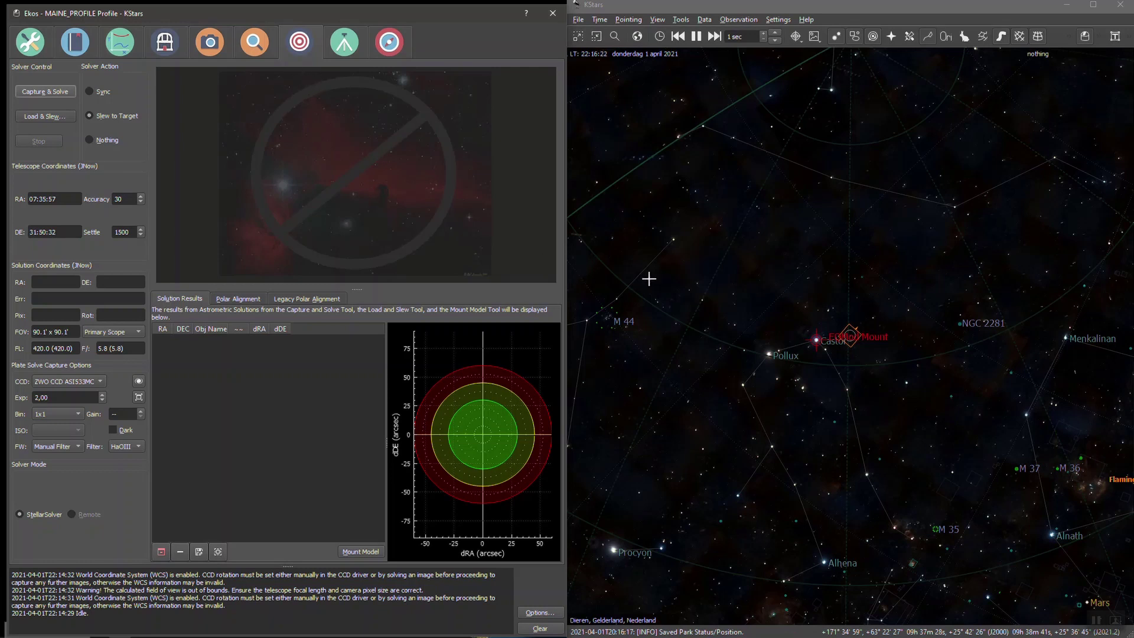
pyautogui.scroll(1, 818, 350)
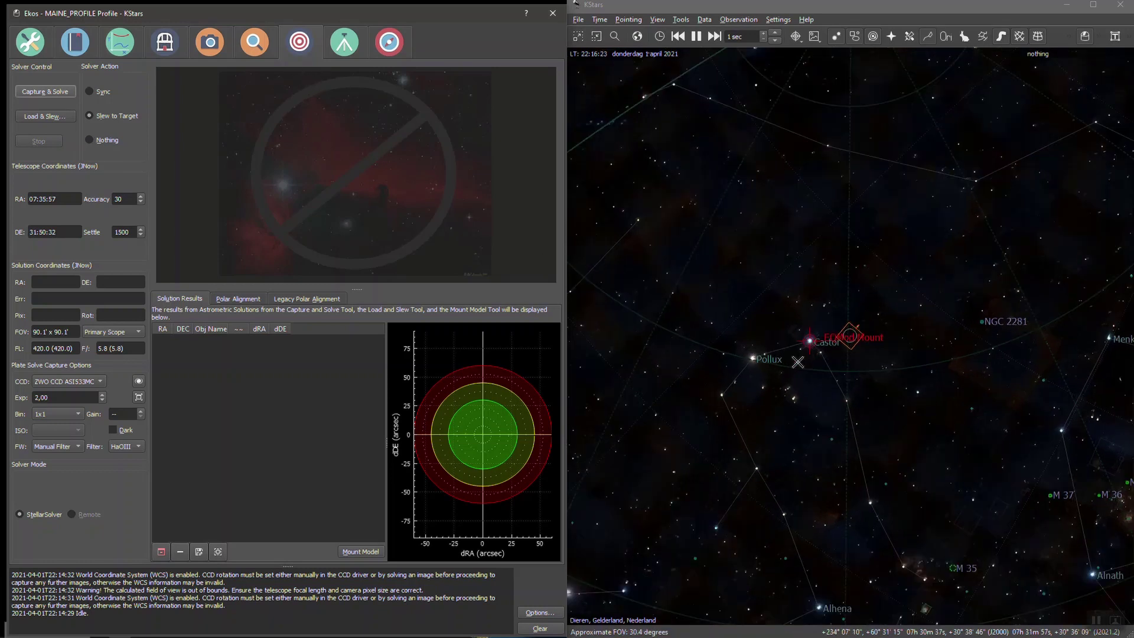
pyautogui.scroll(1, 786, 356)
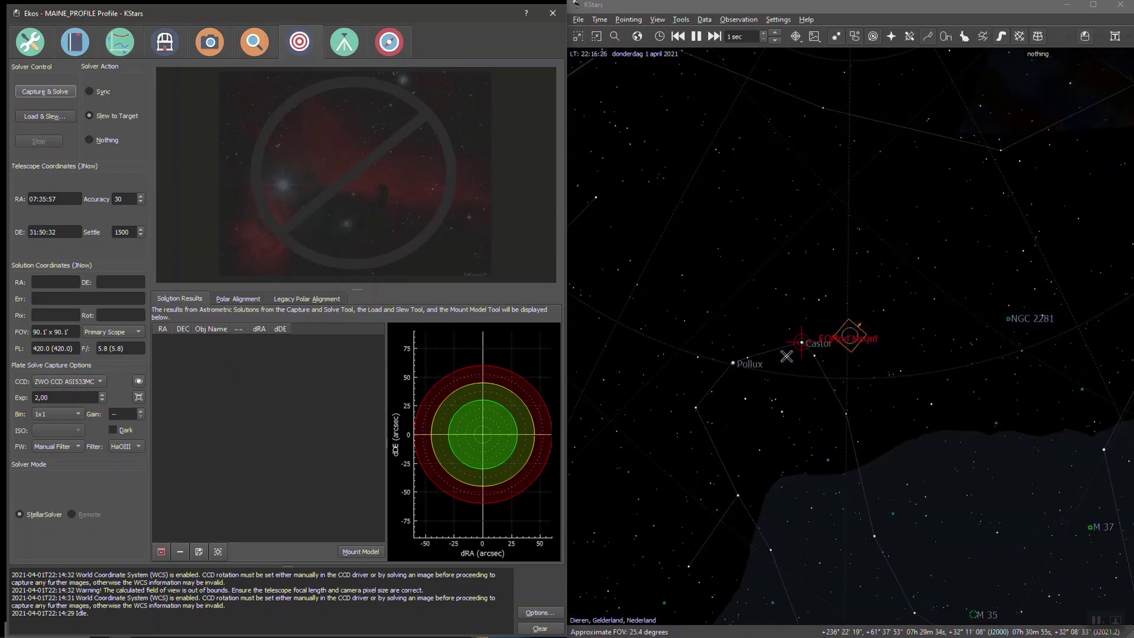
pyautogui.scroll(2, 786, 356)
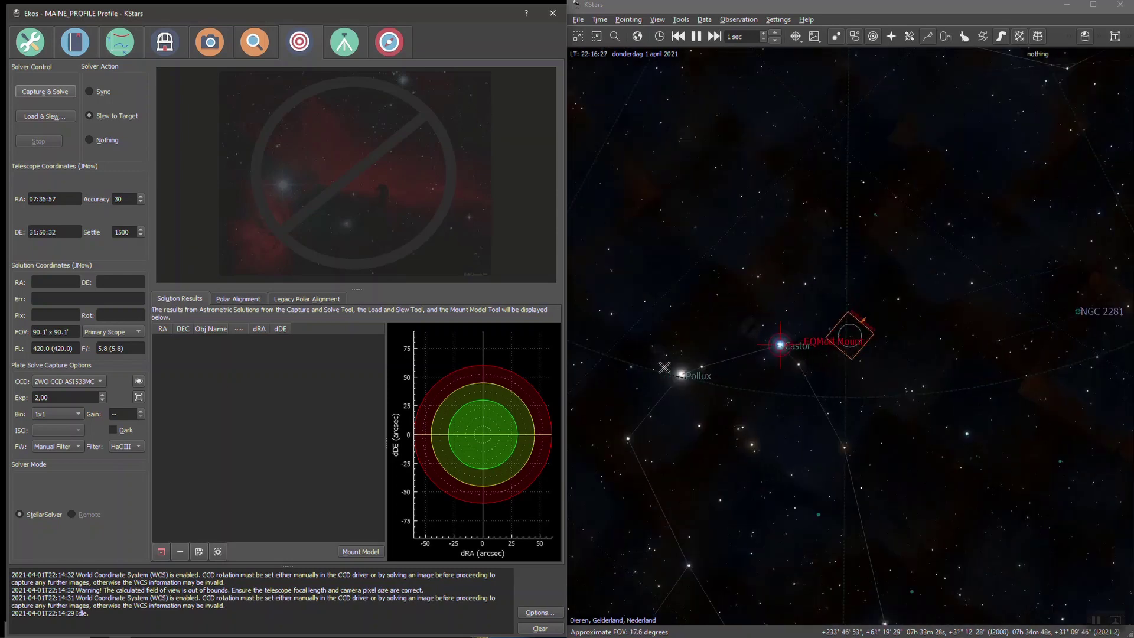
pyautogui.click(255, 302)
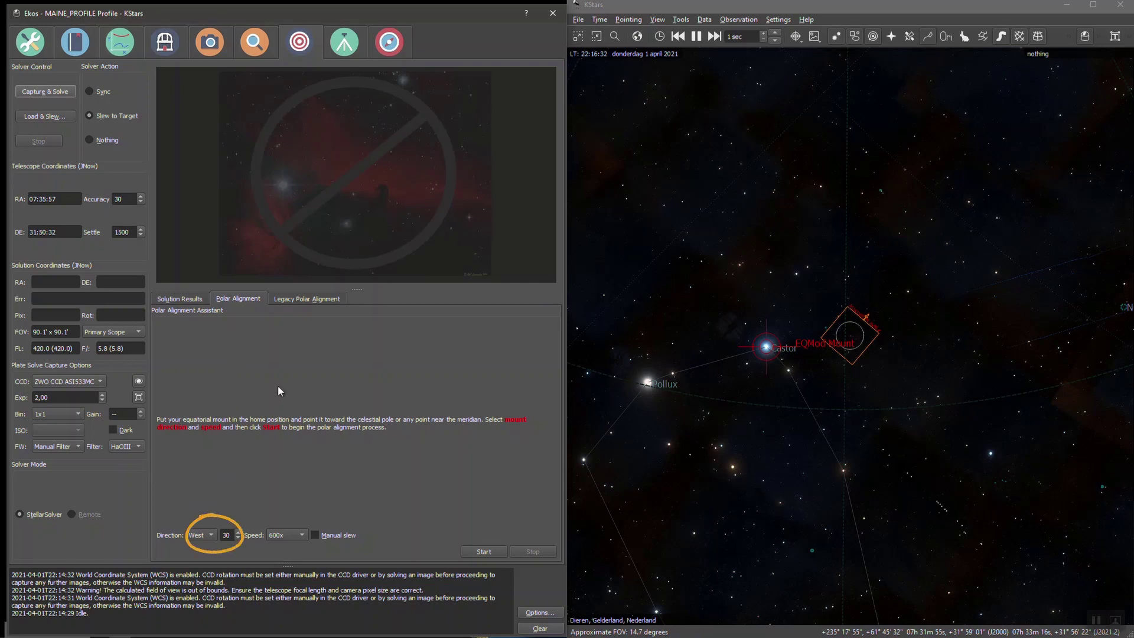
pyautogui.moveTo(357, 295); pyautogui.dragTo(358, 374)
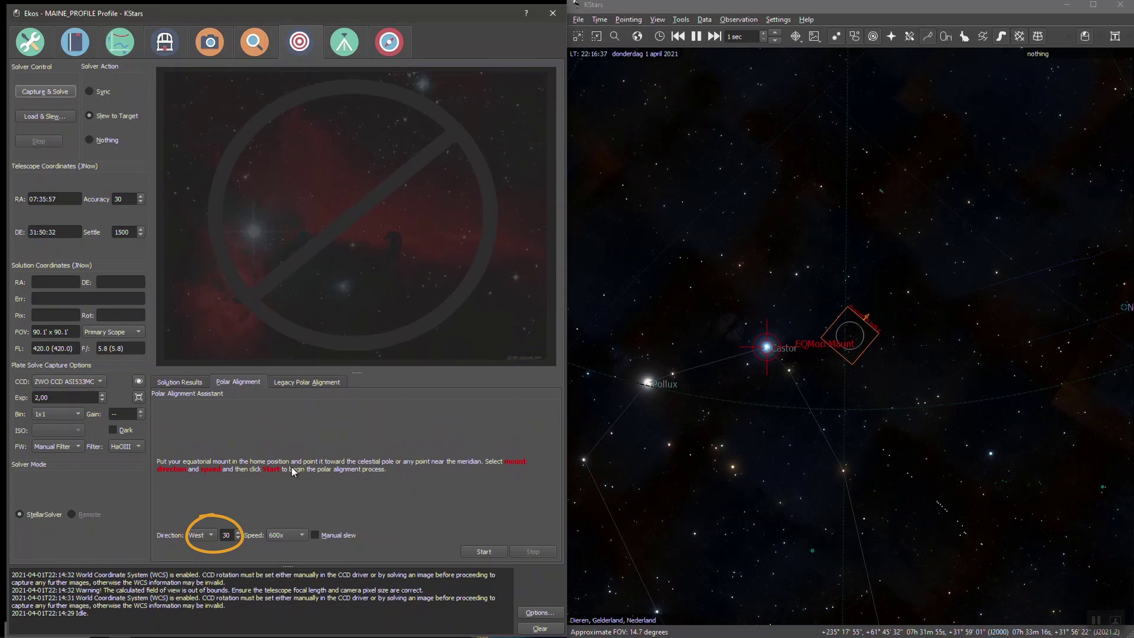
# - Start the polar alignment, decline the HaOIII filter confirmation, and stop the process with the filter wheel selection cleared
pyautogui.click(488, 549)
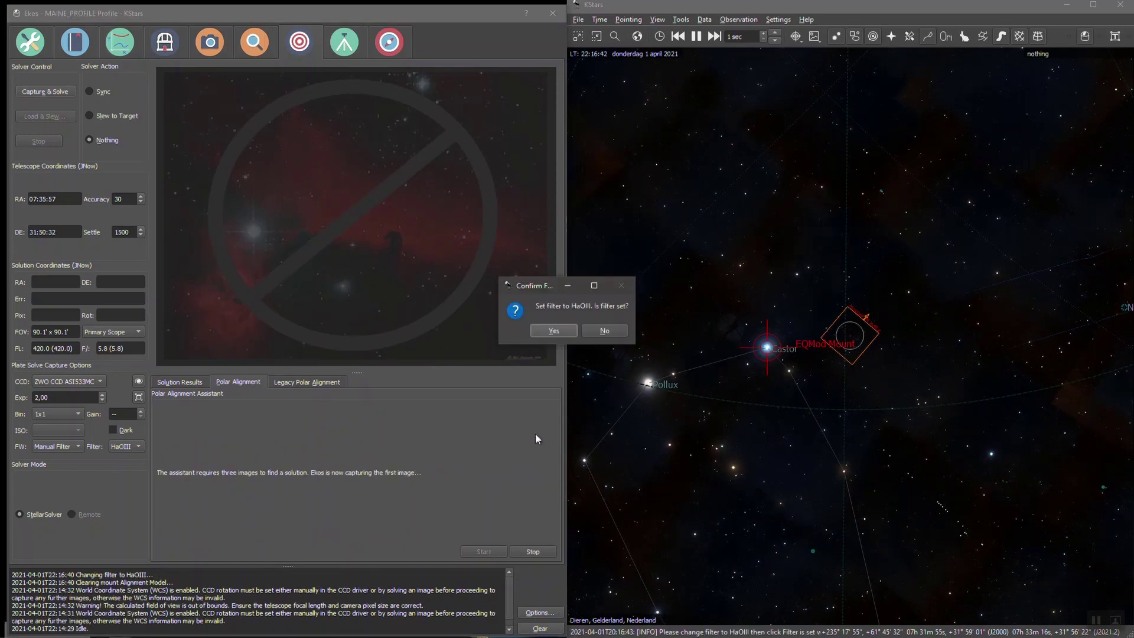
pyautogui.click(600, 328)
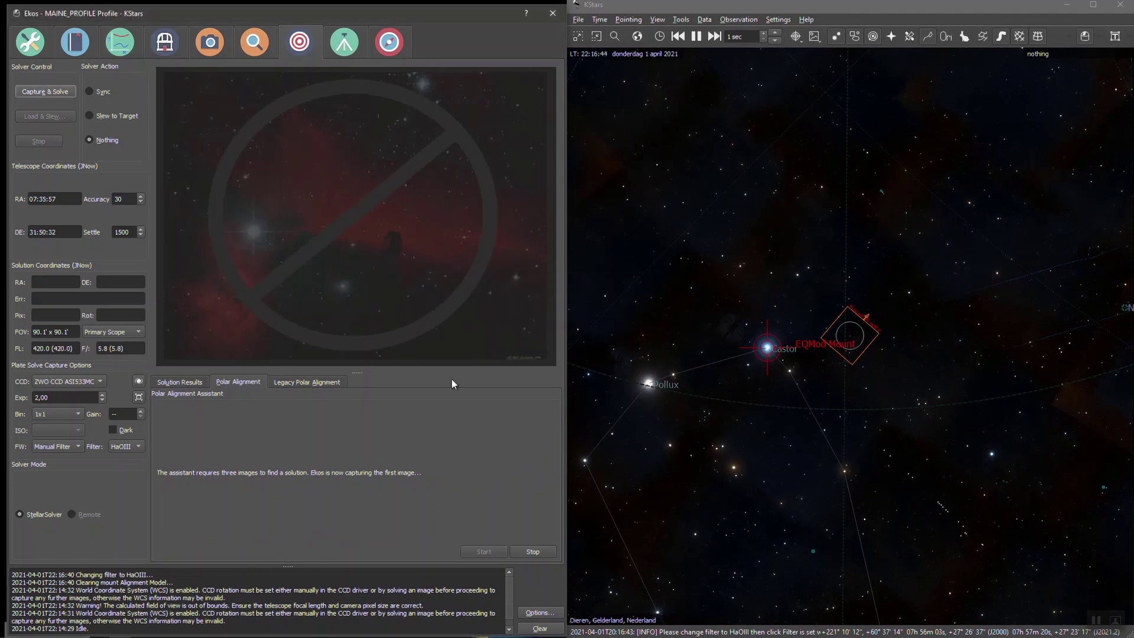
pyautogui.click(56, 437)
pyautogui.click(532, 549)
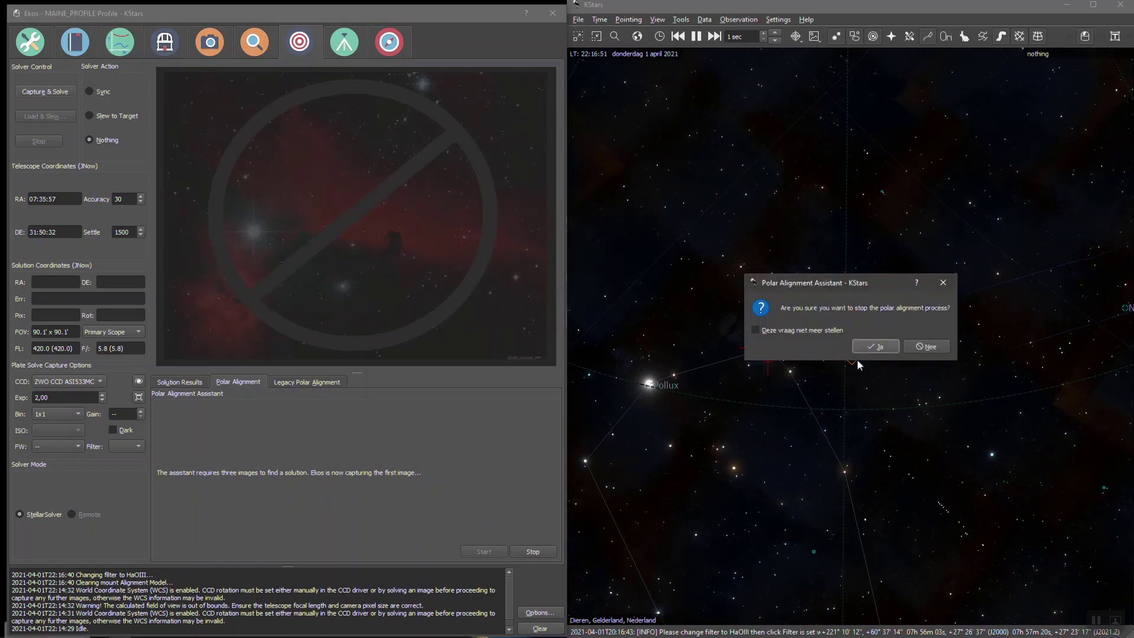
pyautogui.click(876, 346)
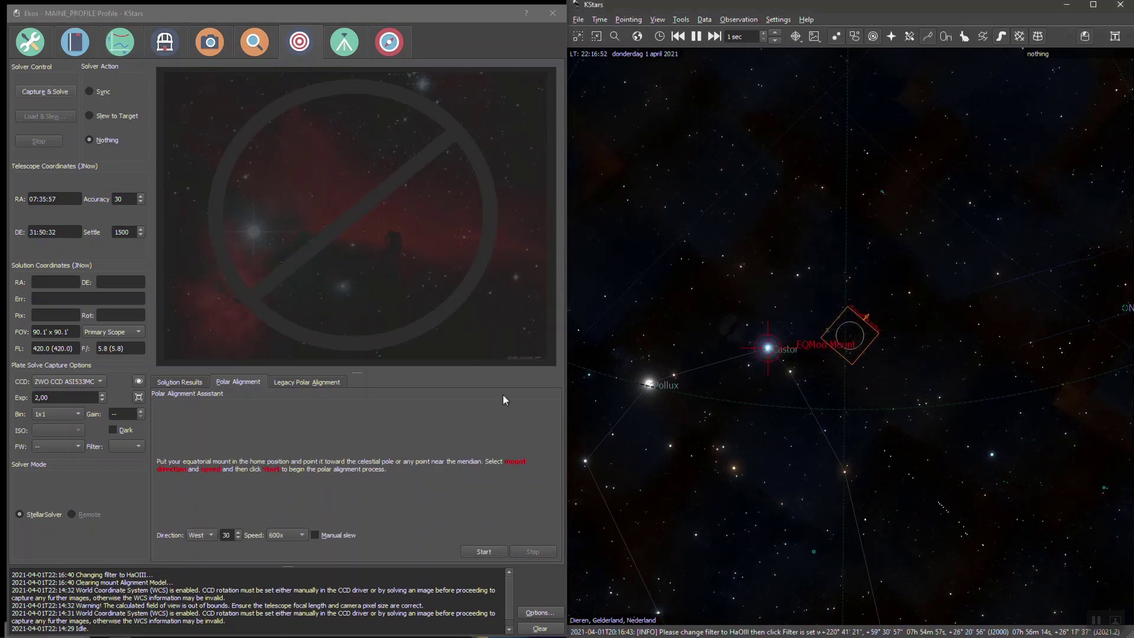
# - Run the polar alignment again without a filter wheel and follow the mount's rotation on the sky map
pyautogui.click(477, 549)
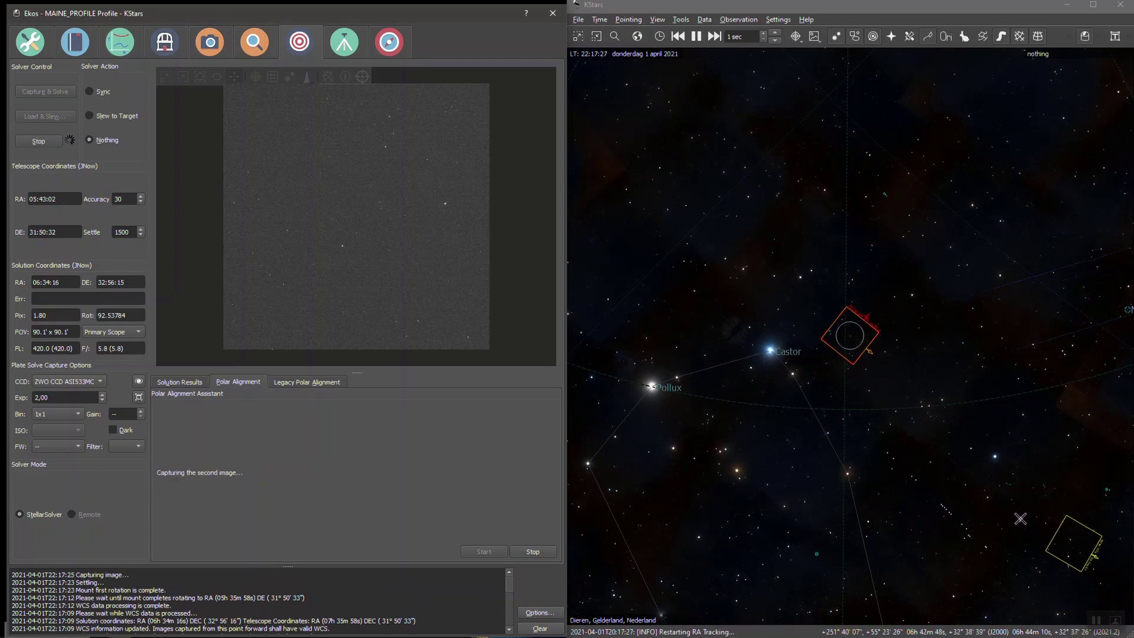
pyautogui.scroll(-4, 1017, 520)
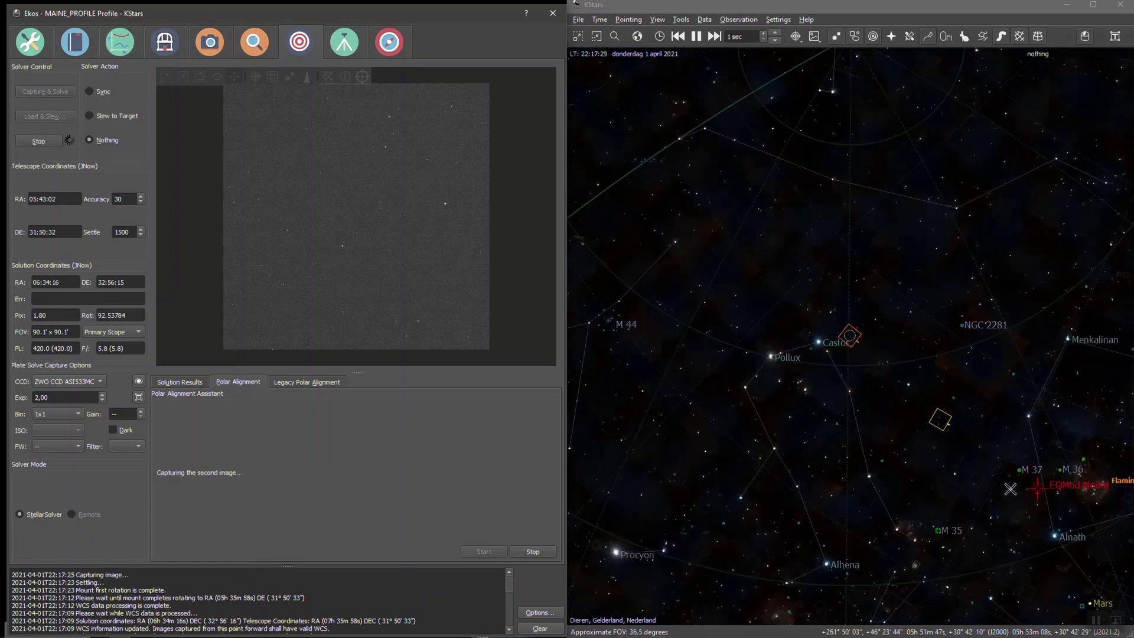
pyautogui.moveTo(994, 488); pyautogui.dragTo(928, 483)
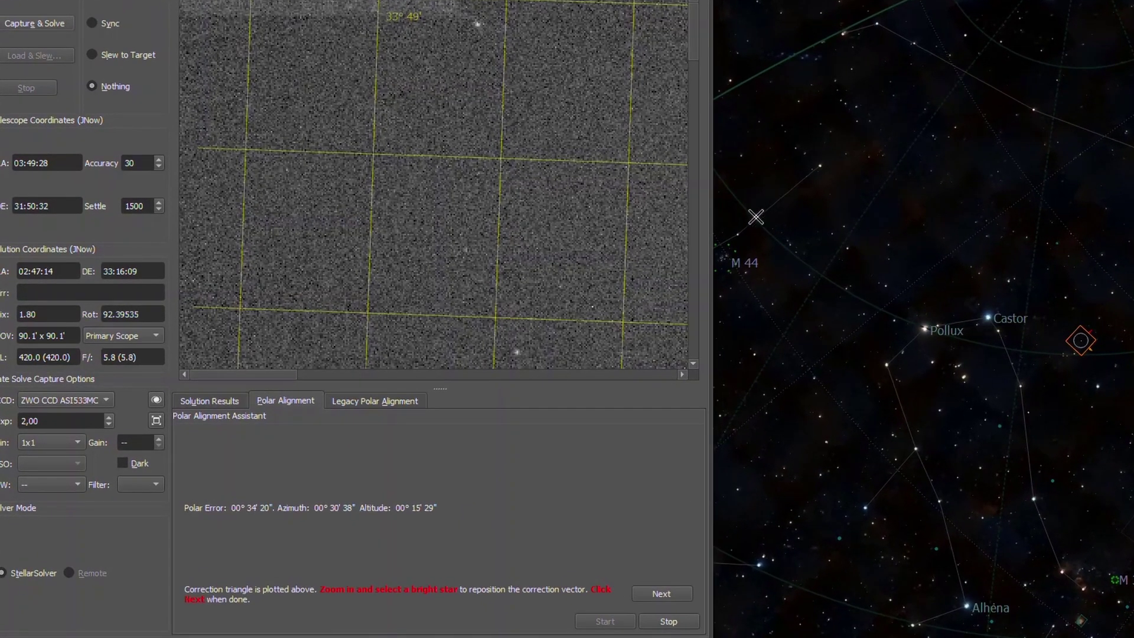
# - Reposition the polar correction triangle onto a bright star near the upper-right part of the captured image
pyautogui.scroll(-3, 419, 179)
pyautogui.scroll(2, 482, 203)
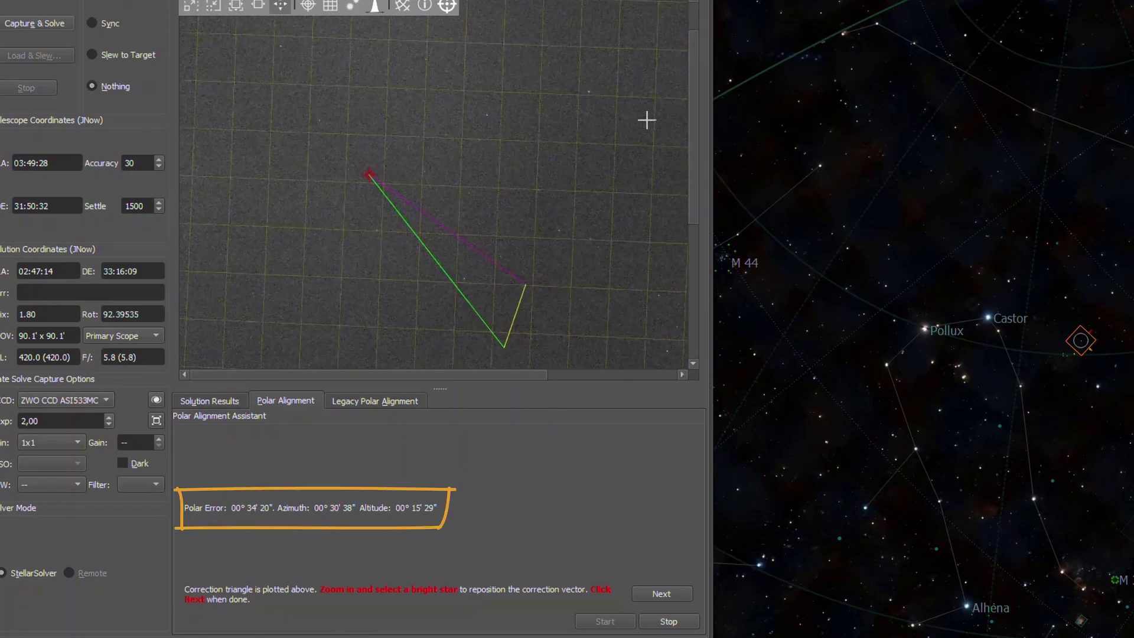
pyautogui.moveTo(693, 119)
pyautogui.mouseDown()
pyautogui.moveTo(693, 51)
pyautogui.moveTo(679, 277)
pyautogui.moveTo(682, 97)
pyautogui.mouseUp()
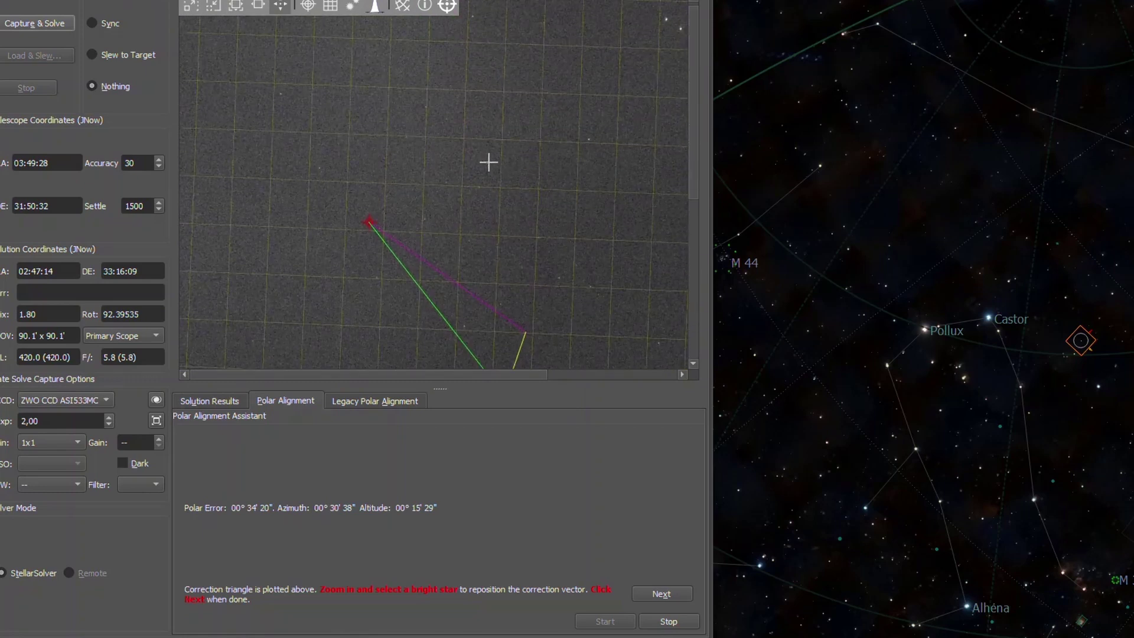
pyautogui.click(665, 19)
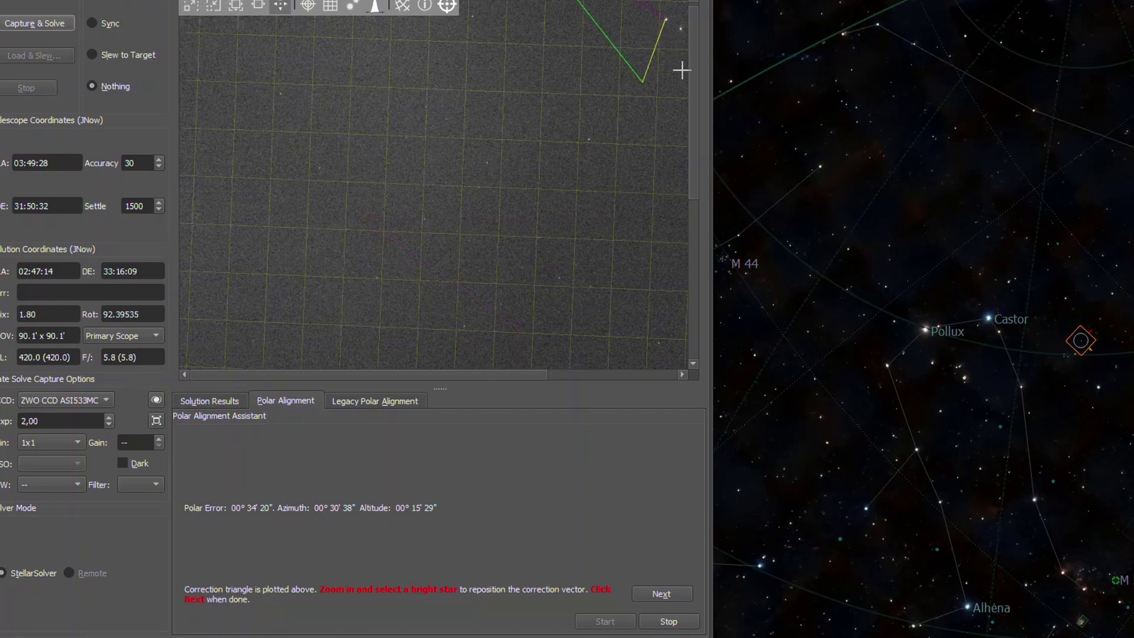
pyautogui.scroll(-1, 679, 226)
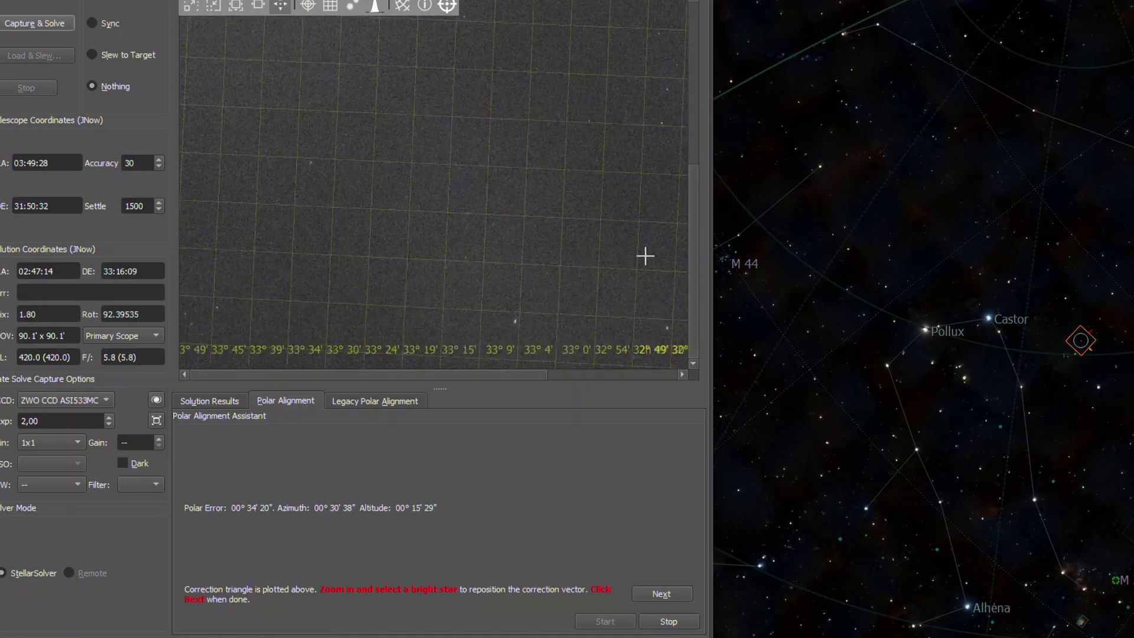
# - Reposition the correction triangle onto a star near the right edge of the captured image and proceed to the mount adjustment stage
pyautogui.click(515, 320)
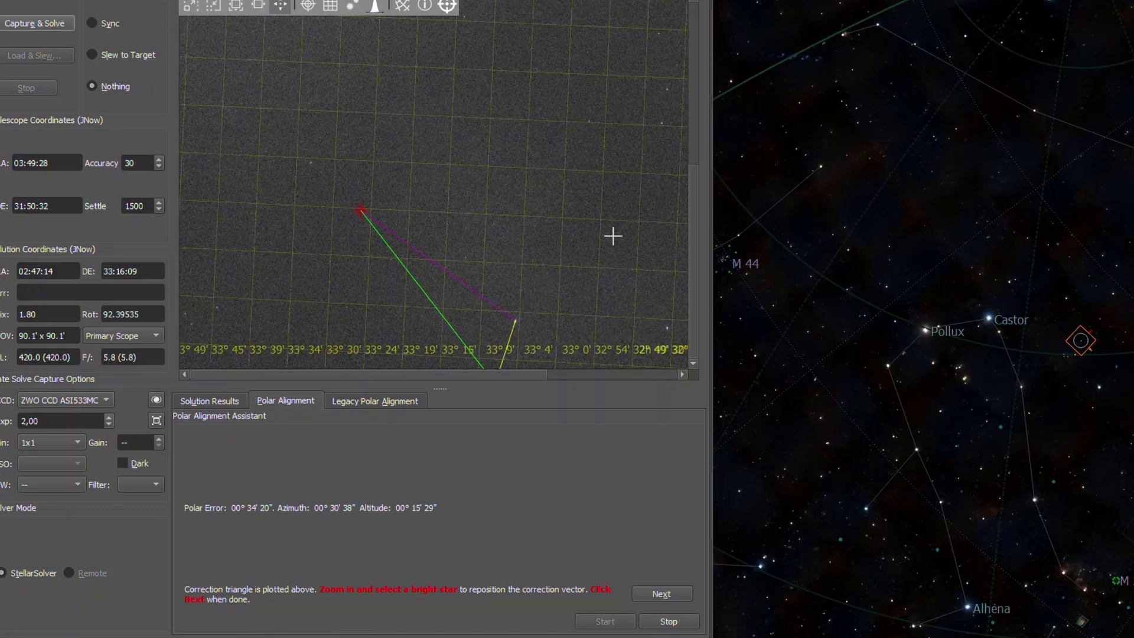
pyautogui.click(661, 122)
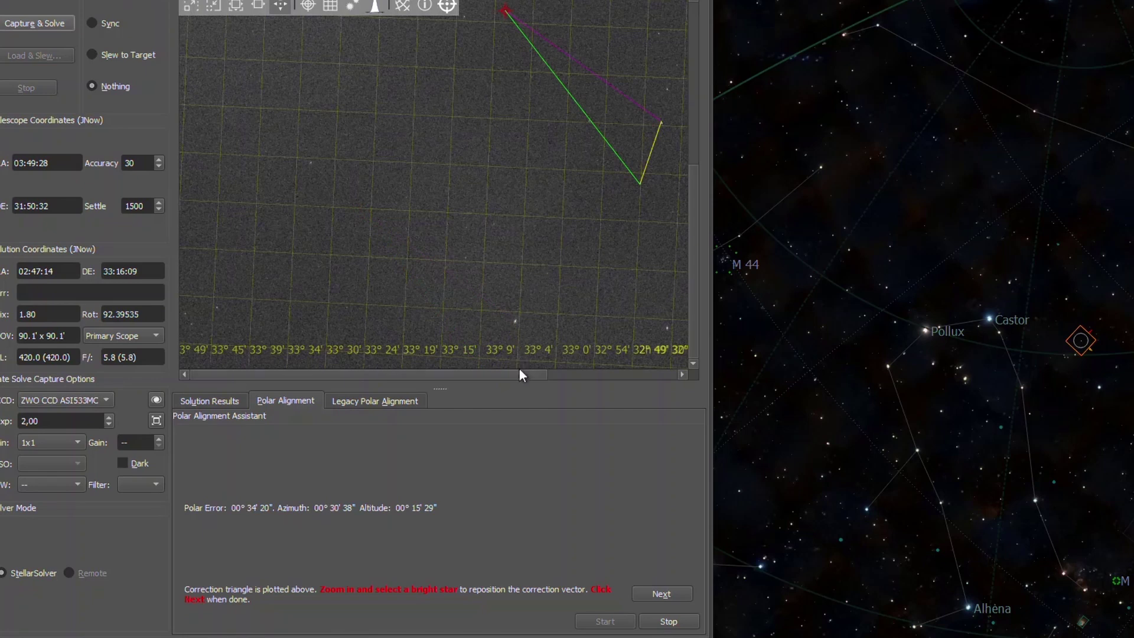
pyautogui.moveTo(519, 369); pyautogui.dragTo(570, 372)
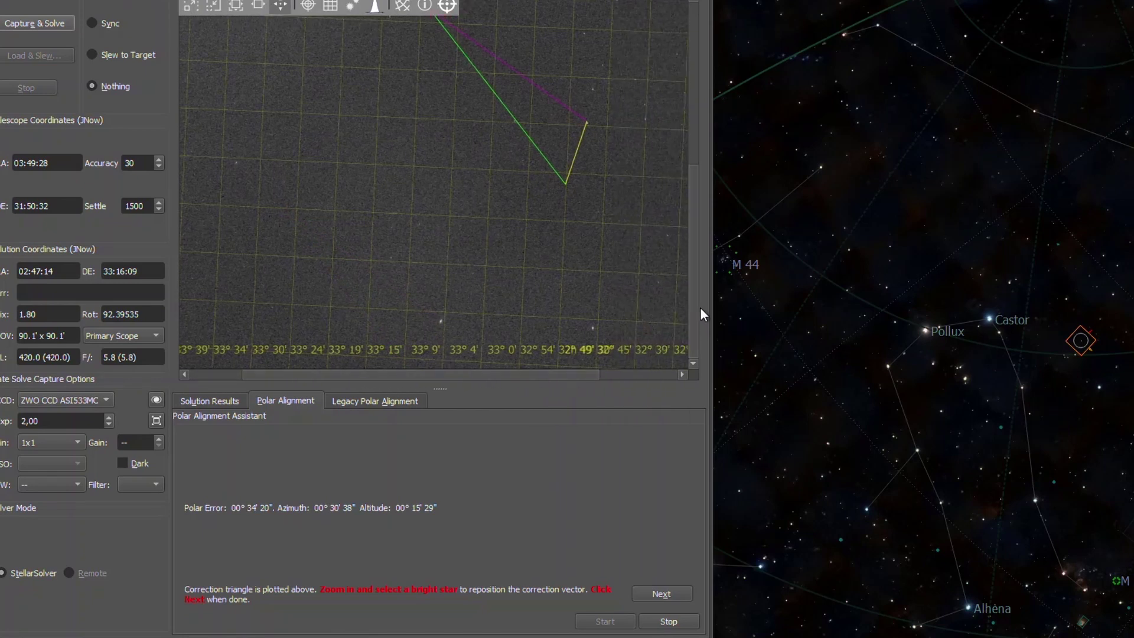
pyautogui.scroll(3, 697, 283)
pyautogui.scroll(1, 560, 175)
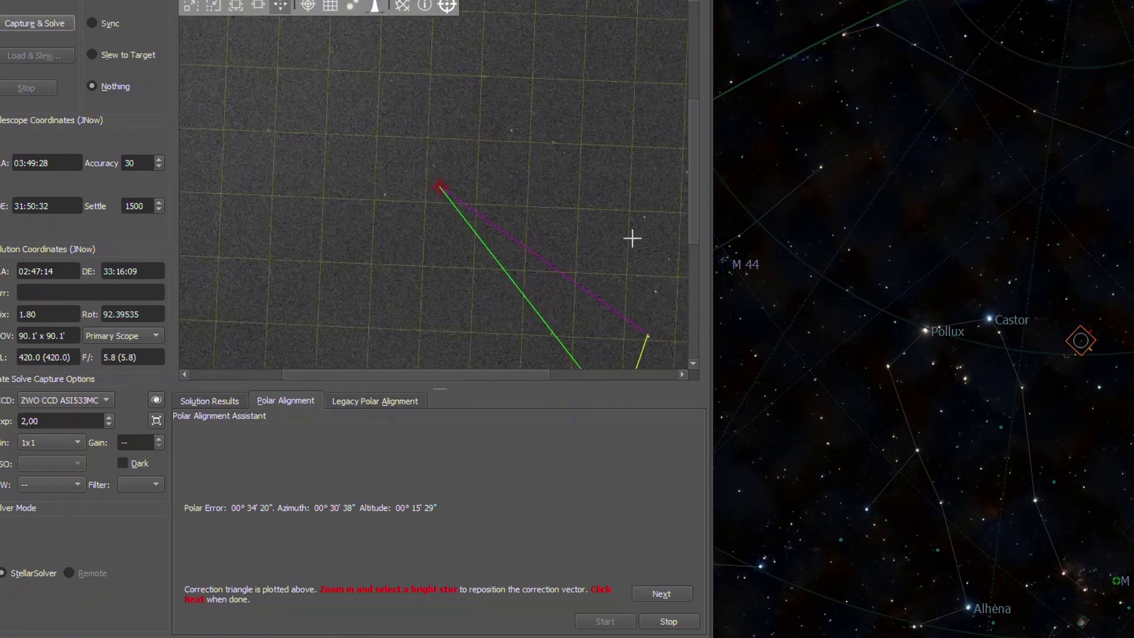
pyautogui.scroll(-3, 694, 271)
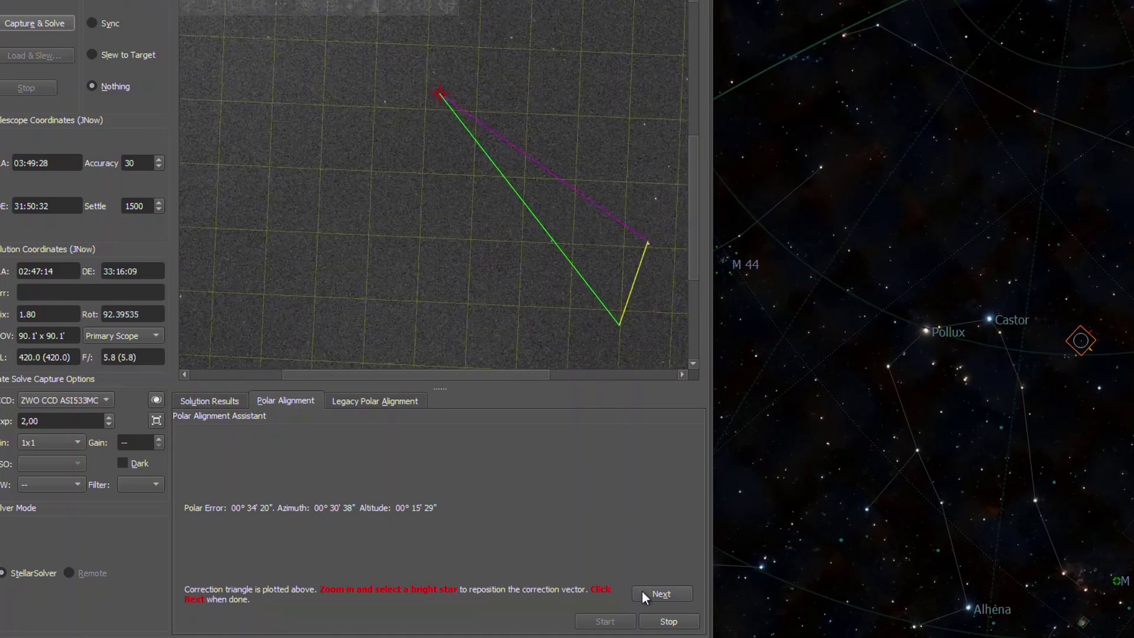
pyautogui.click(660, 594)
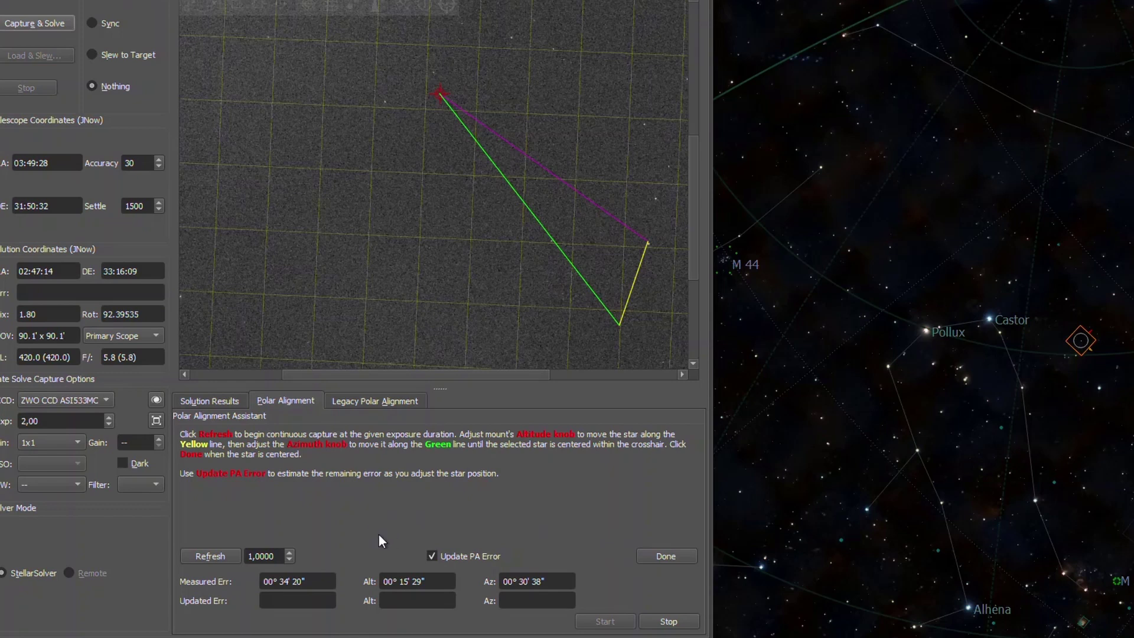
# - Start continuous image refreshing at an exposure of 1.0000 with PA error updating enabled, keeping the correction triangle in view
pyautogui.click(207, 555)
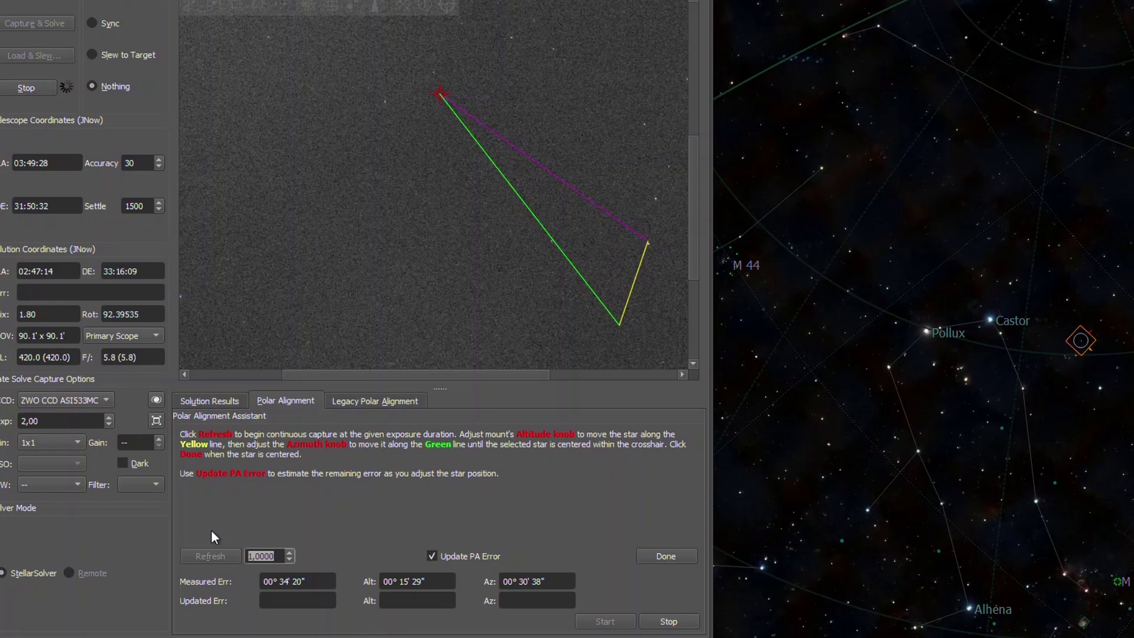
pyautogui.moveTo(463, 373); pyautogui.dragTo(568, 381)
pyautogui.scroll(2, 534, 289)
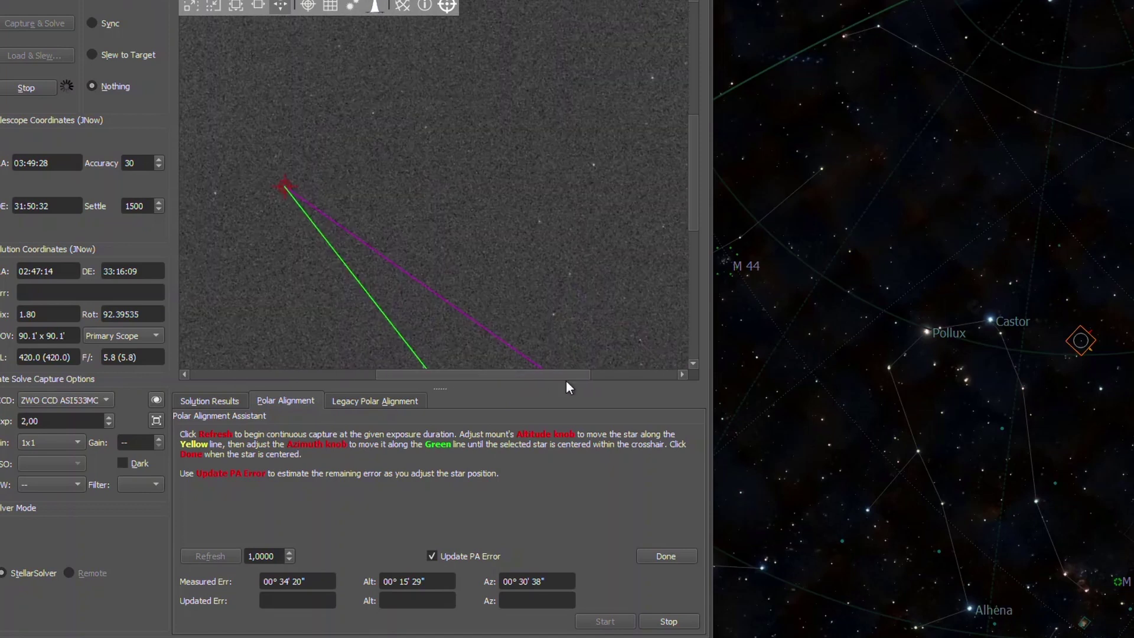
pyautogui.moveTo(688, 210); pyautogui.dragTo(693, 258)
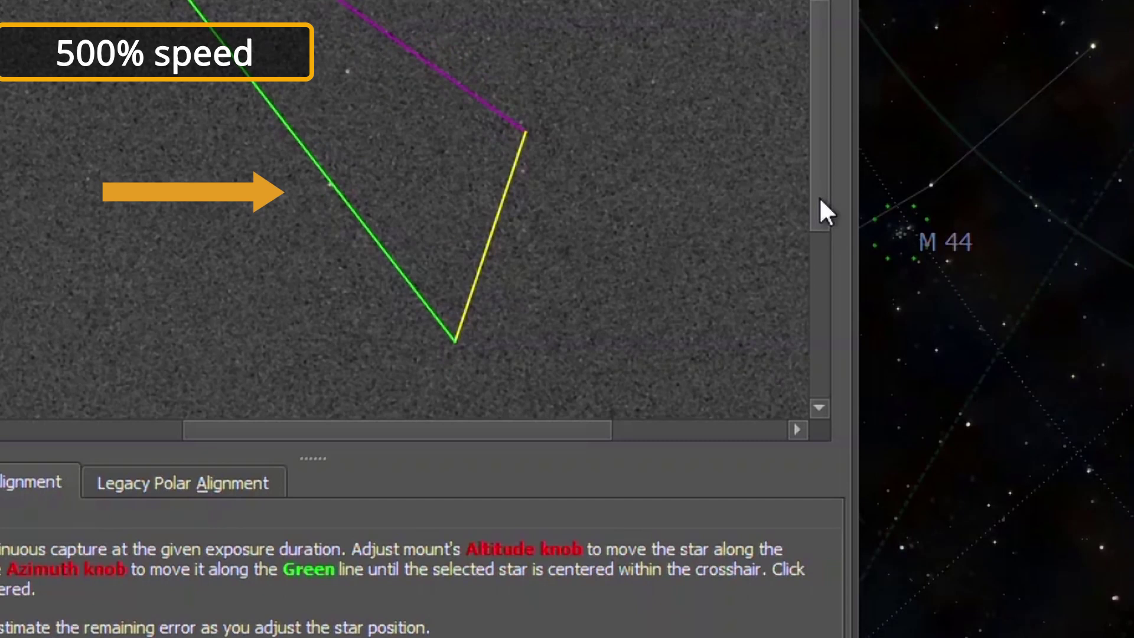
# - Follow the selected star along the green line to the red crosshair during the knob adjustments and finish the correction
pyautogui.moveTo(813, 164); pyautogui.dragTo(823, 246)
pyautogui.moveTo(591, 430)
pyautogui.mouseDown()
pyautogui.moveTo(620, 445)
pyautogui.moveTo(579, 437)
pyautogui.mouseUp()
pyautogui.moveTo(813, 270); pyautogui.dragTo(817, 180)
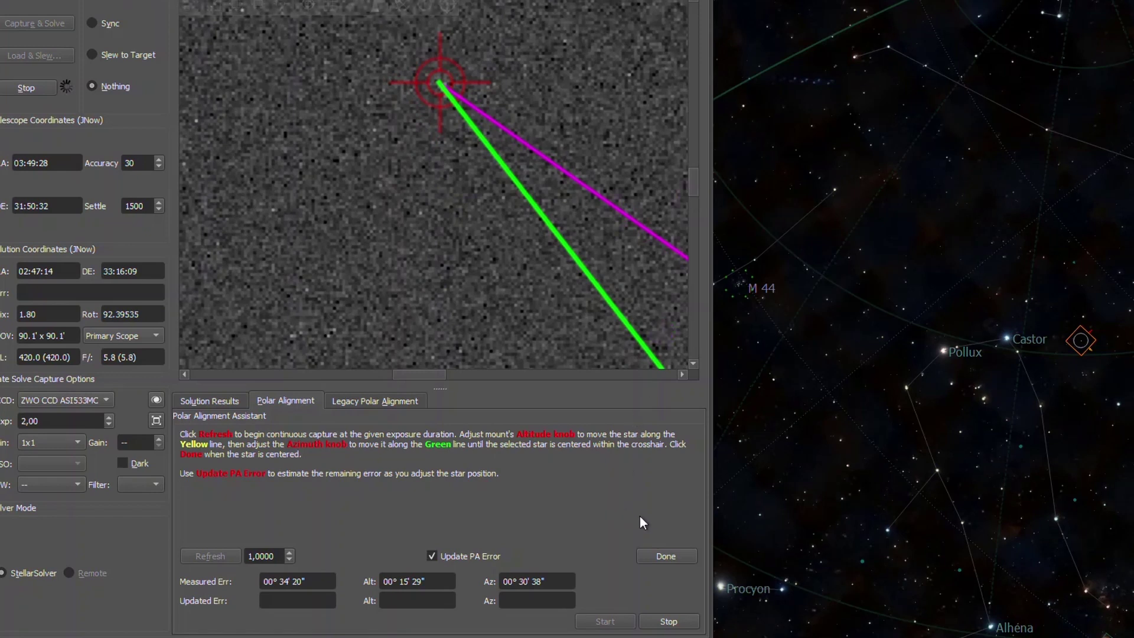
pyautogui.click(660, 555)
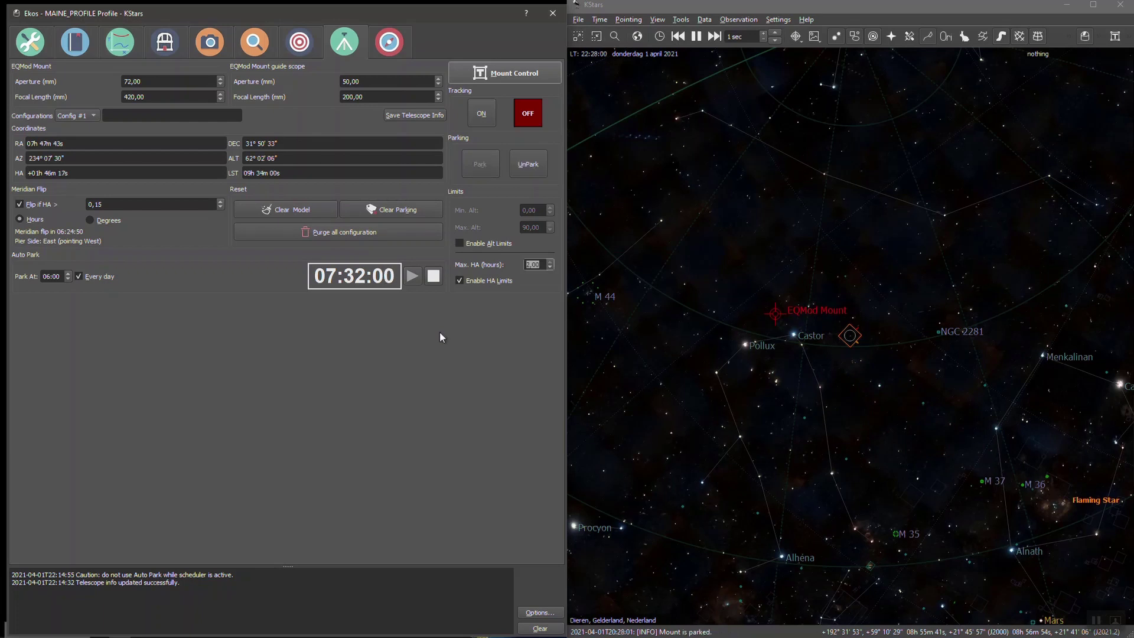
# - Unpark the EQMod mount and return to the Polar Alignment assistant in the alignment module
pyautogui.click(523, 168)
pyautogui.click(296, 47)
pyautogui.scroll(-2, 370, 261)
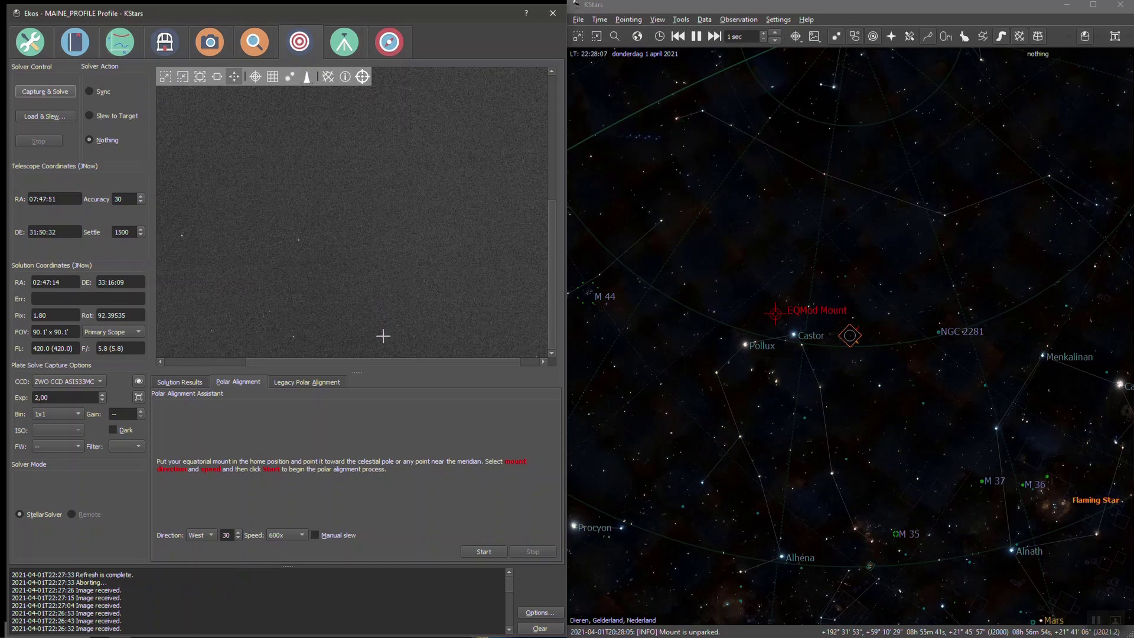
pyautogui.scroll(-2, 382, 336)
# - Rerun the polar alignment with direction West, 30 degrees and 600x speed, and examine the remaining correction triangle closely
pyautogui.click(480, 551)
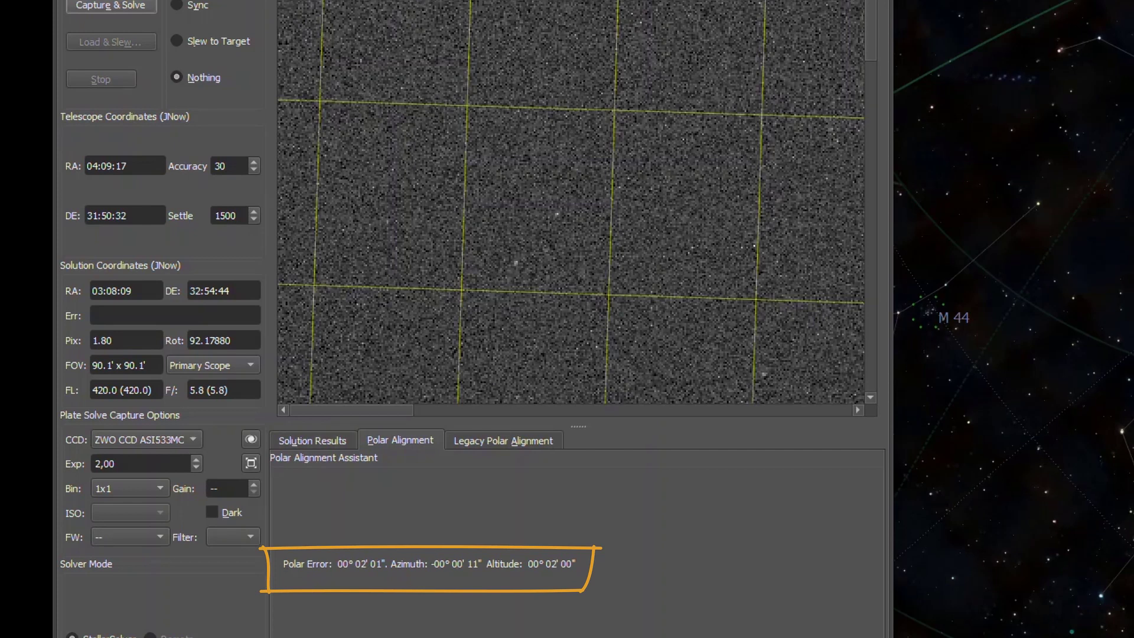
pyautogui.scroll(4, 649, 210)
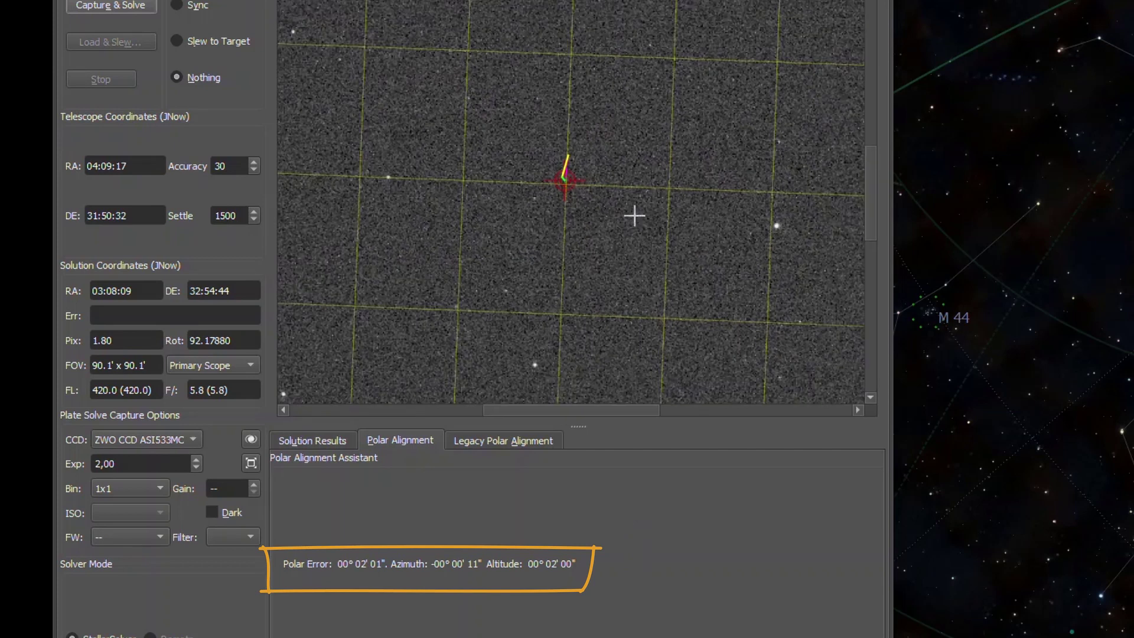
pyautogui.scroll(3, 614, 211)
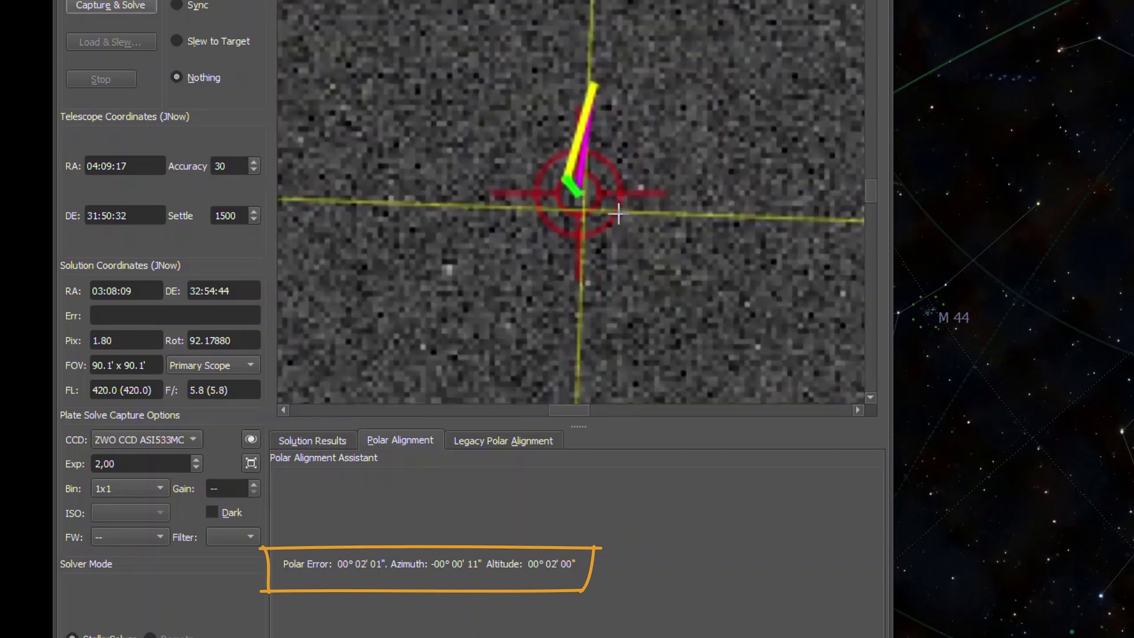